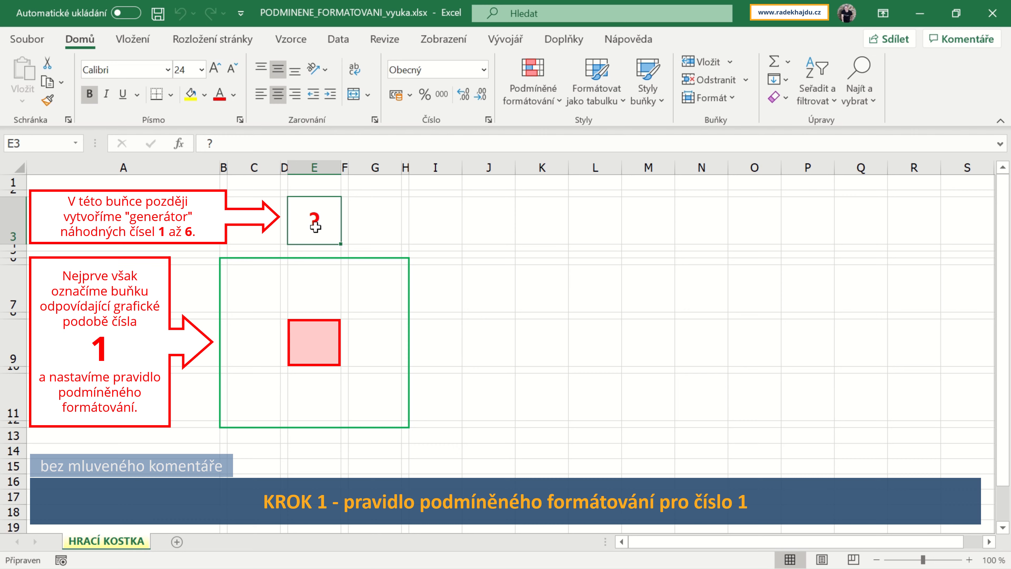
# Step: Give the centre cell E9 a conditional formatting rule =$E$3=1 with a green fill
pyautogui.click(315, 344)
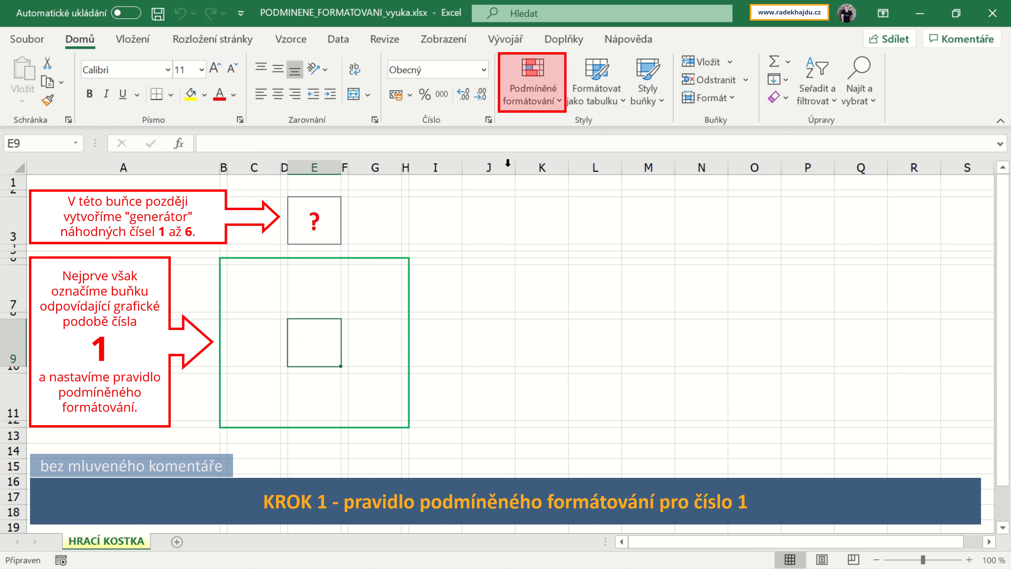
pyautogui.click(559, 106)
pyautogui.click(611, 250)
pyautogui.write('=$E$3=1')
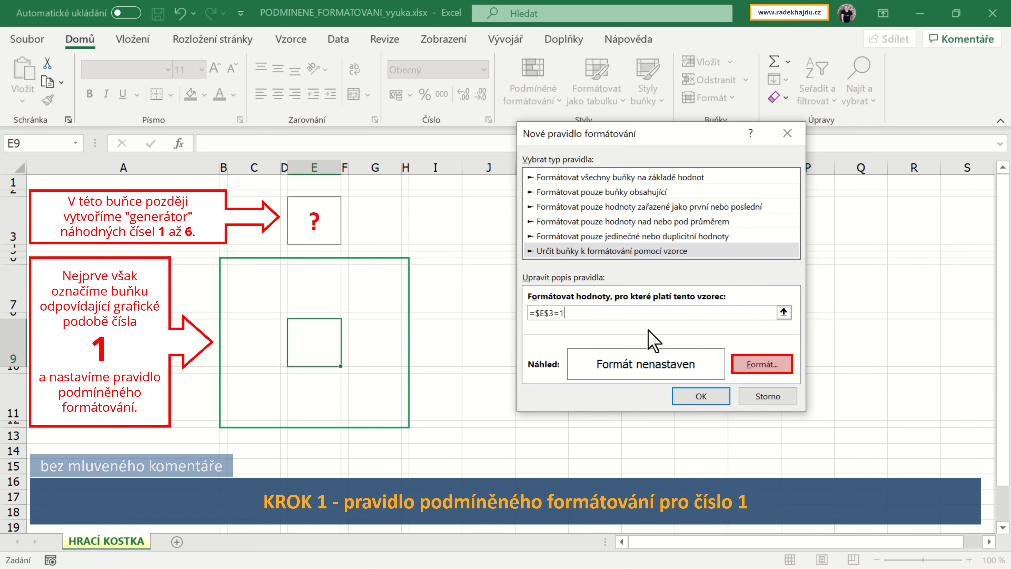
pyautogui.click(763, 366)
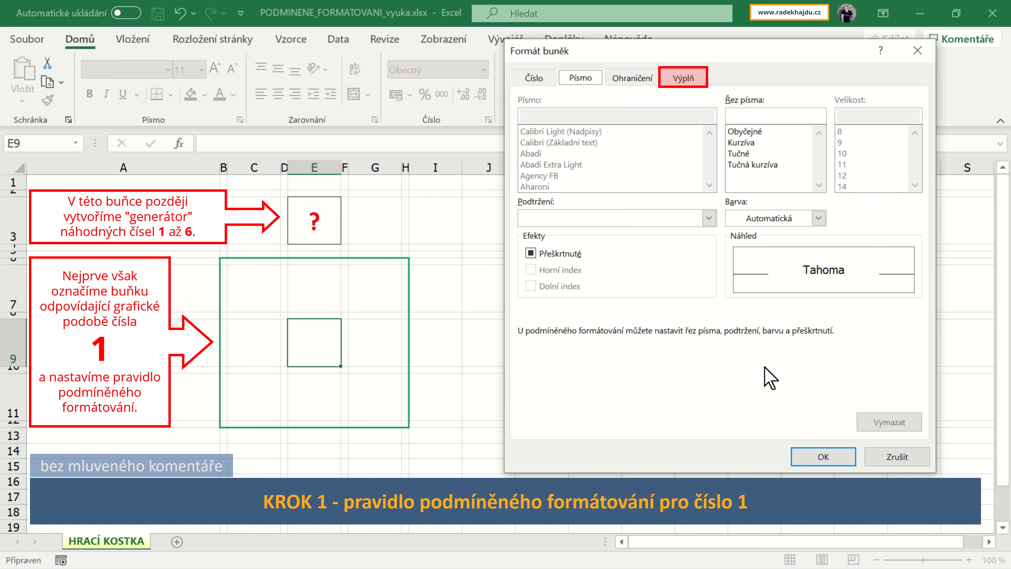
pyautogui.click(684, 79)
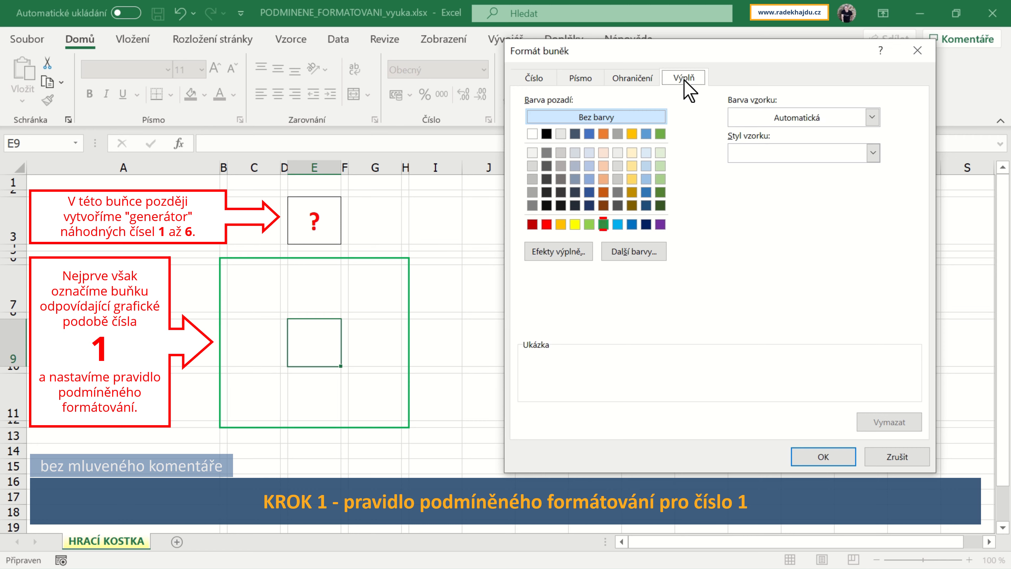
pyautogui.click(604, 225)
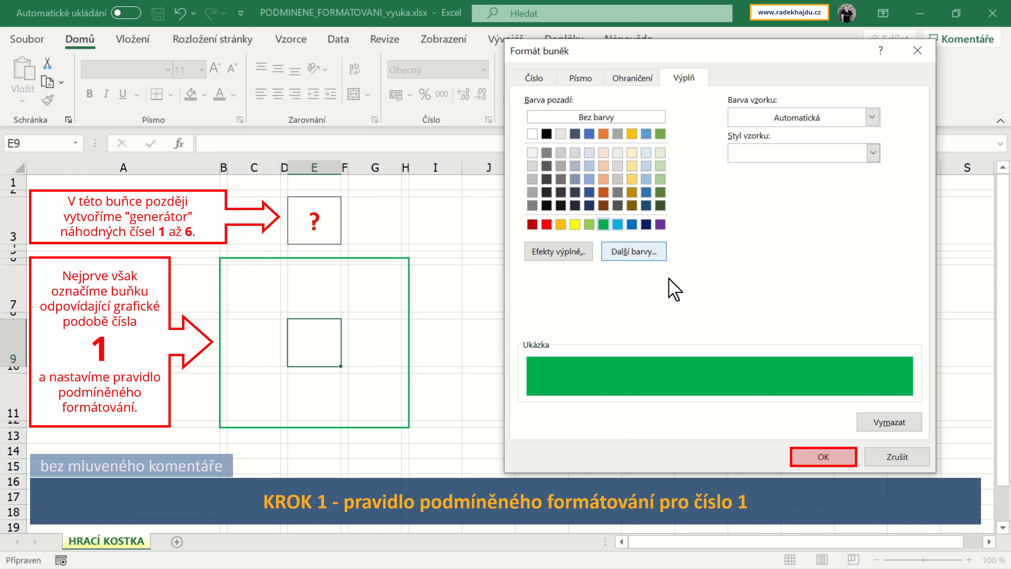
pyautogui.click(823, 456)
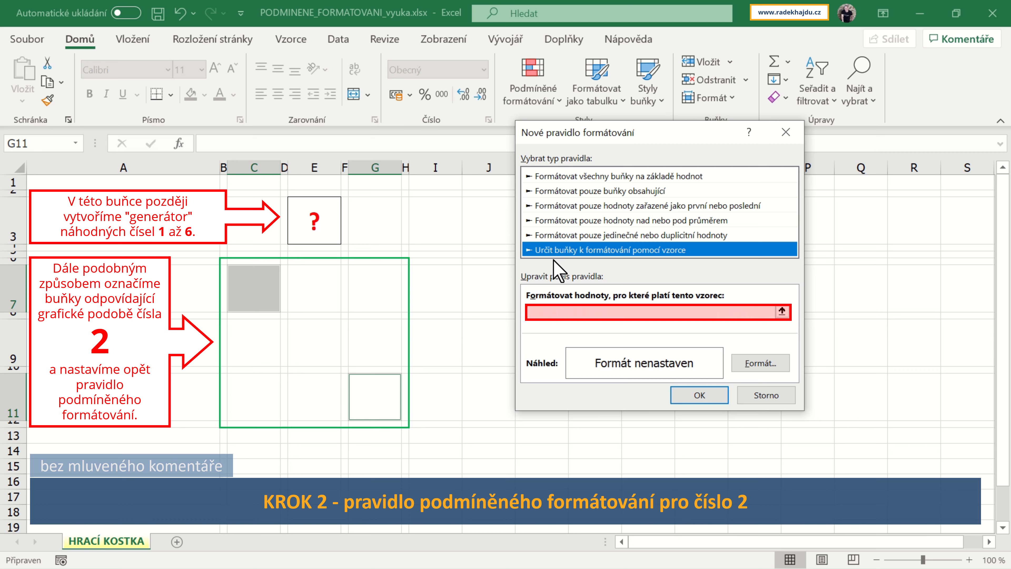
# Step: Give cells C7 and G11 a green-fill formula rule =$E$3=2
pyautogui.click(551, 312)
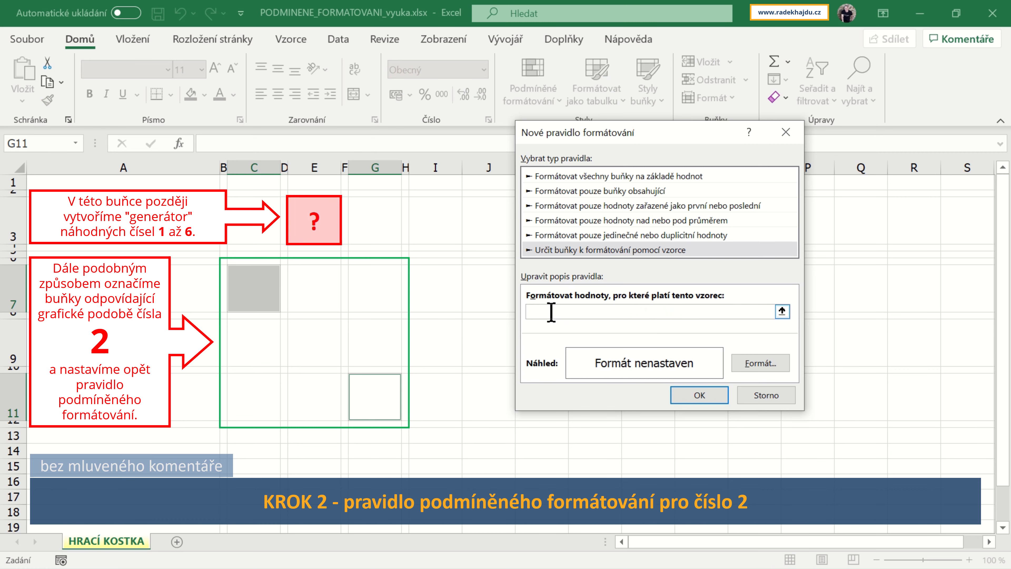
pyautogui.click(320, 227)
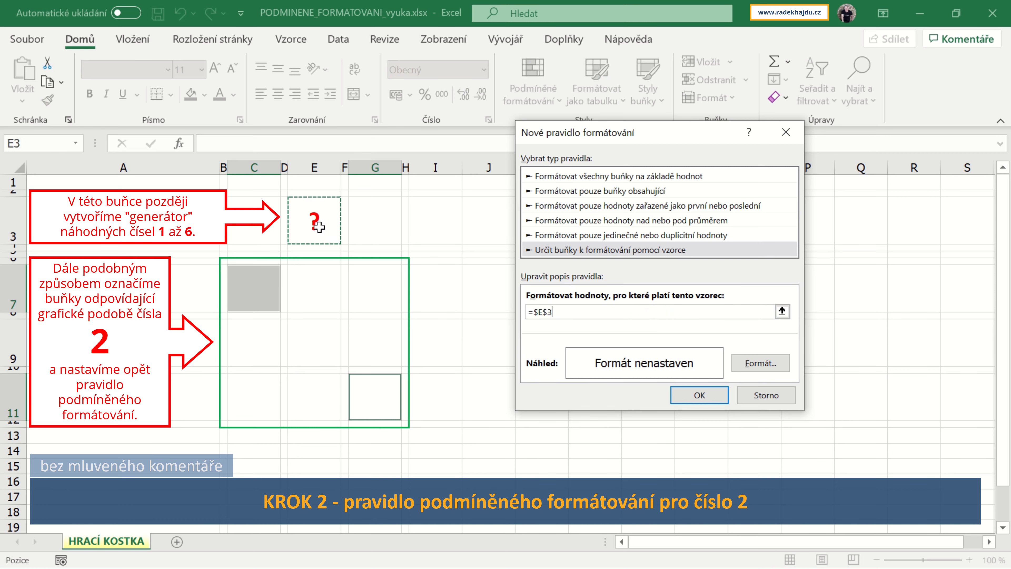
pyautogui.click(760, 363)
pyautogui.click(682, 76)
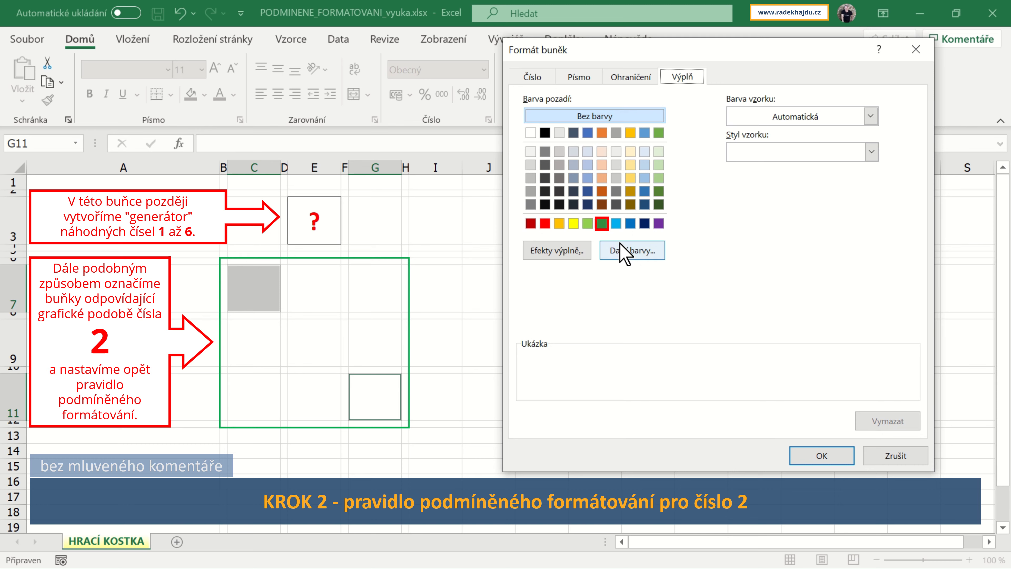
pyautogui.click(602, 224)
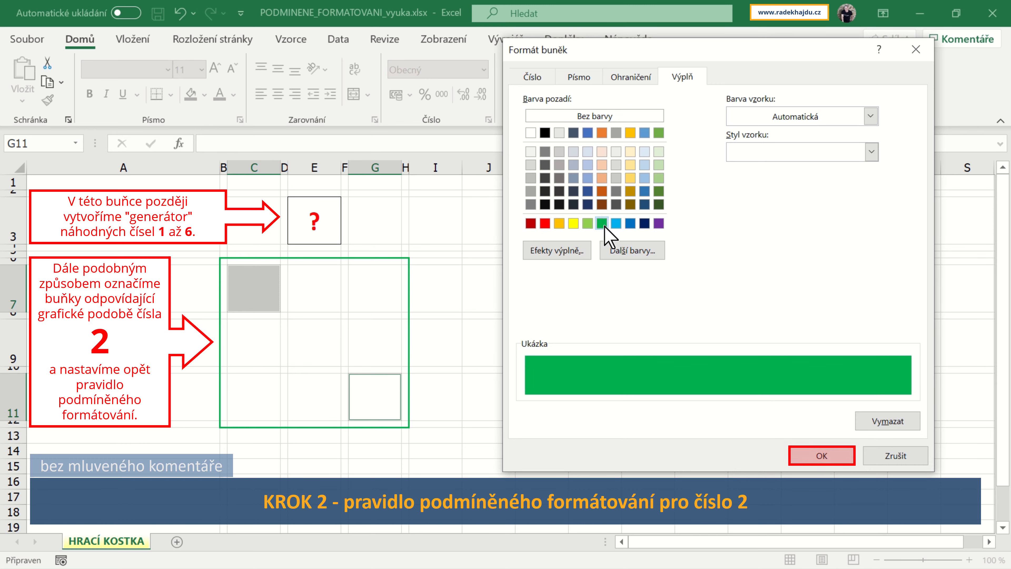
pyautogui.click(823, 461)
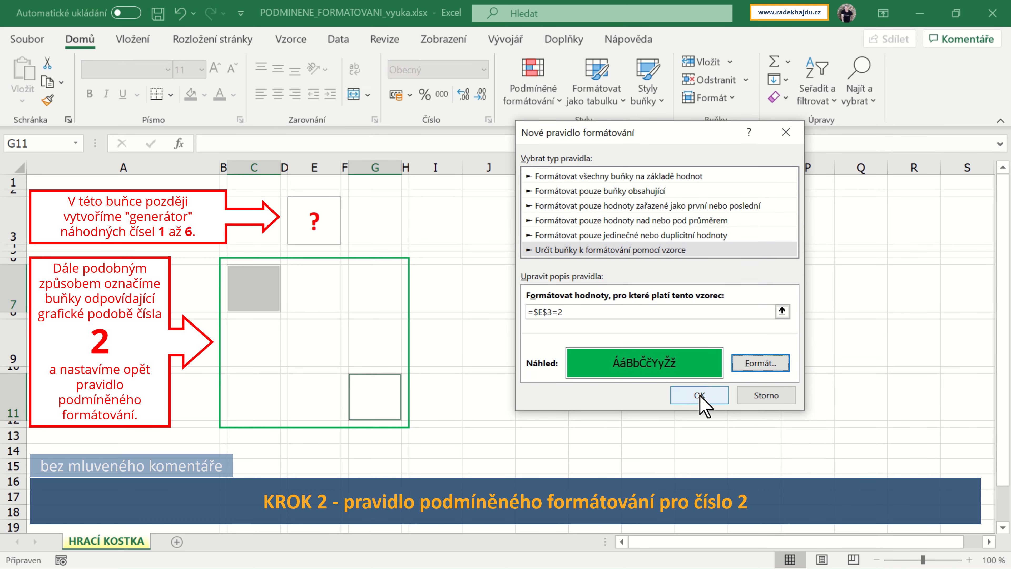
pyautogui.click(699, 396)
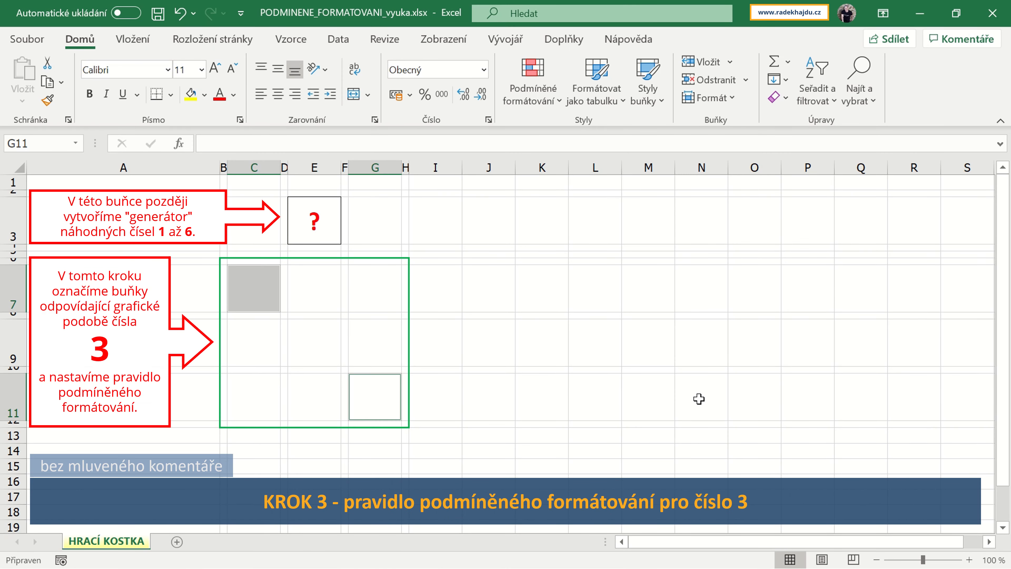
# Step: Add E9 to the selection and give C7, E9 and G11 a green-fill rule =$E$3=3
pyautogui.keyDown('ctrl'); pyautogui.click(314, 342); pyautogui.keyUp('ctrl')
pyautogui.click(560, 107)
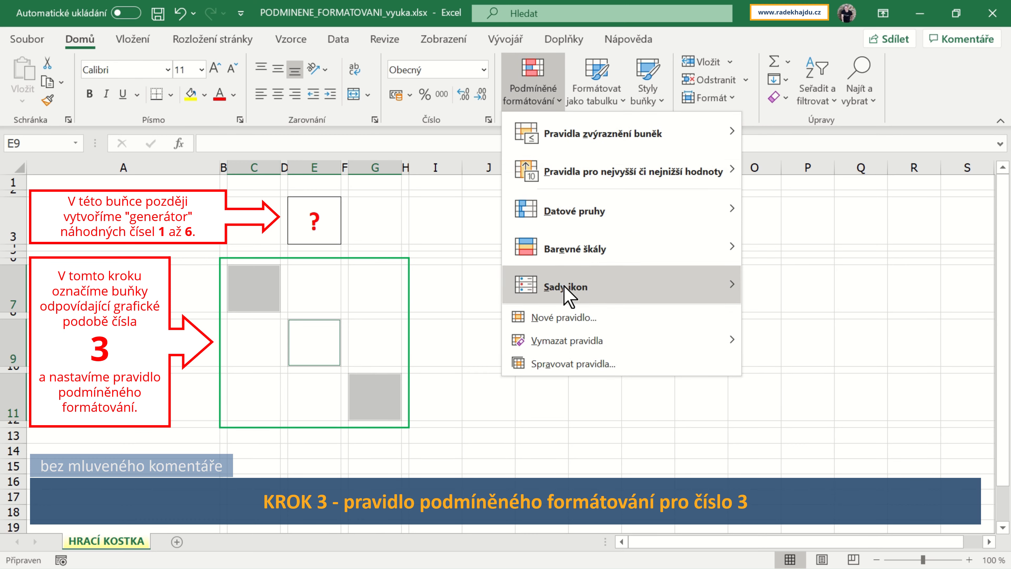
pyautogui.click(565, 318)
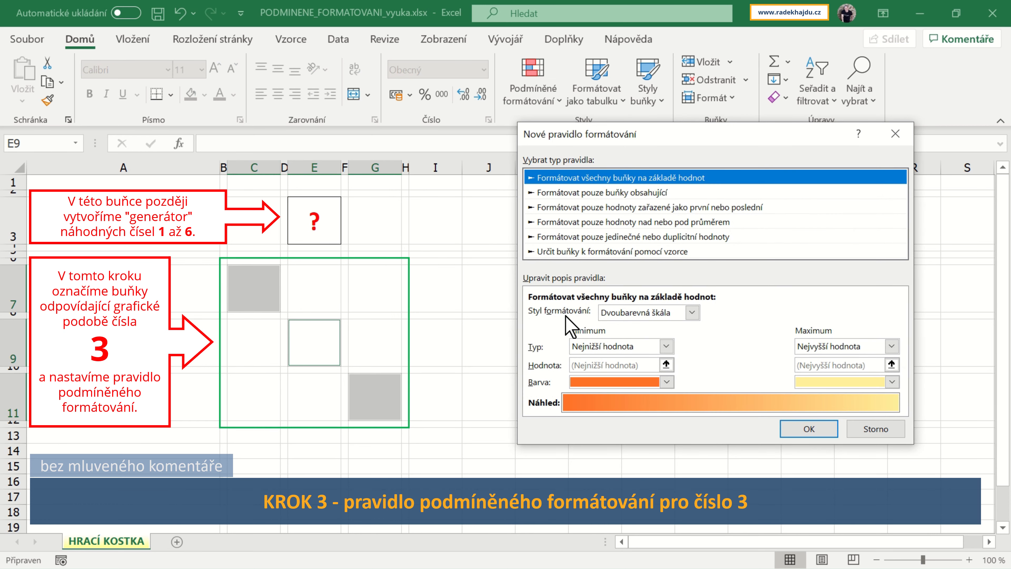
pyautogui.click(567, 252)
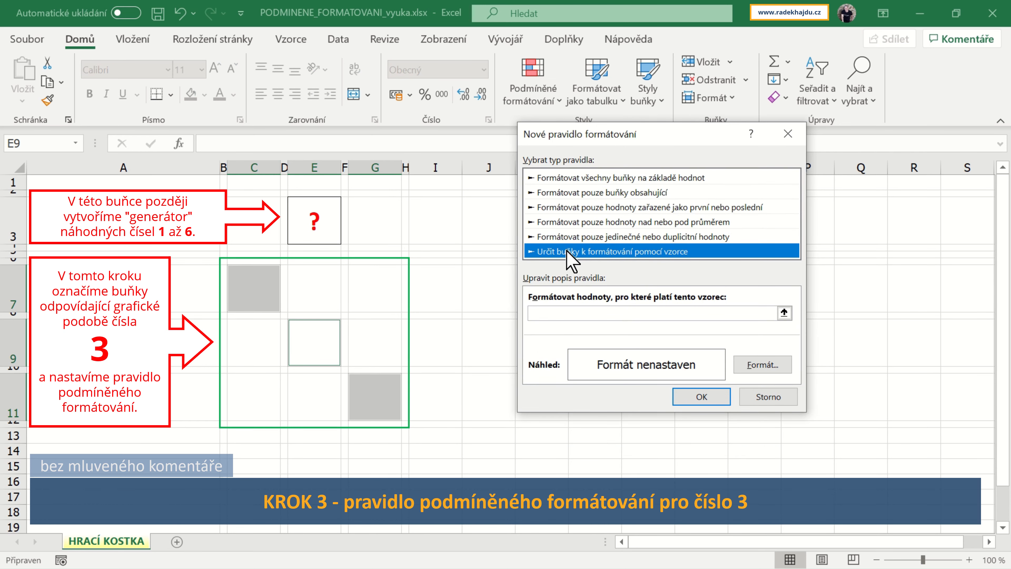
pyautogui.click(563, 314)
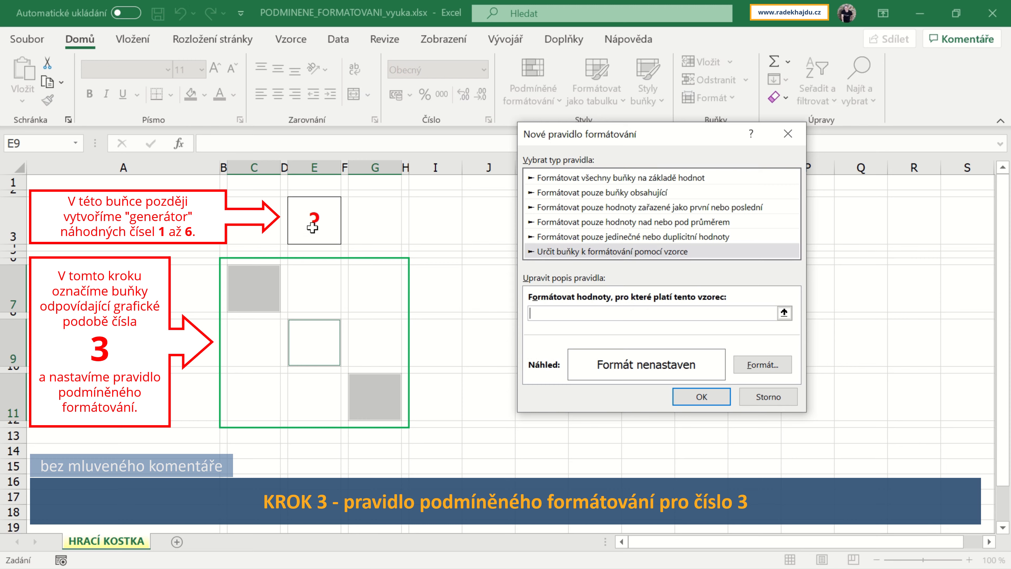
pyautogui.click(305, 223)
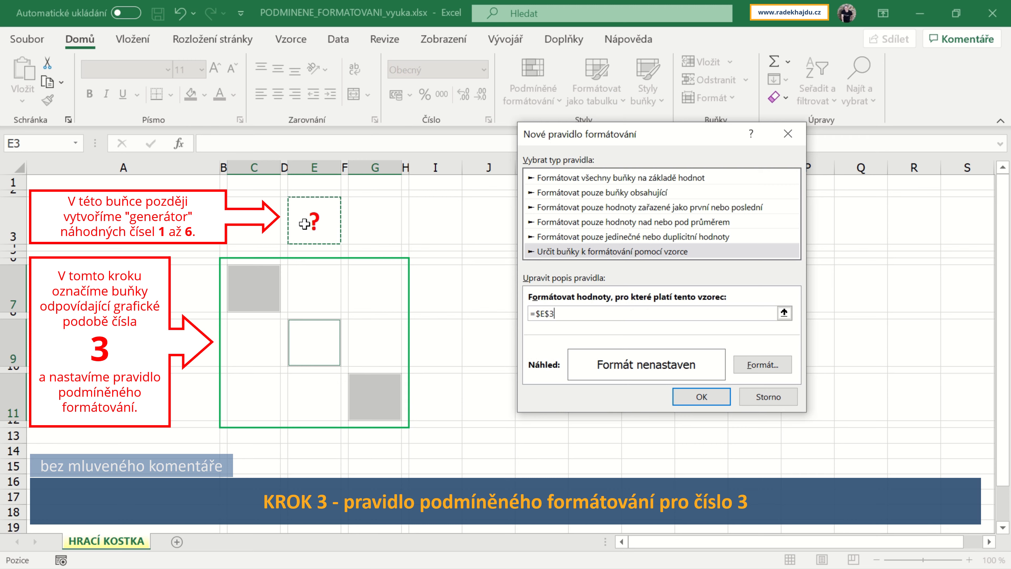
pyautogui.click(587, 315)
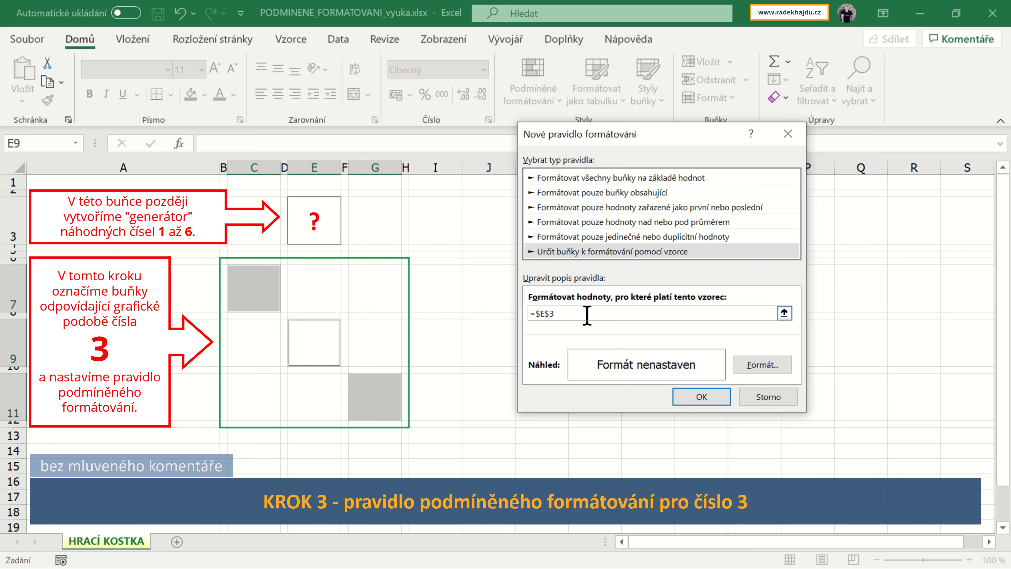
pyautogui.write('=3')
pyautogui.click(762, 365)
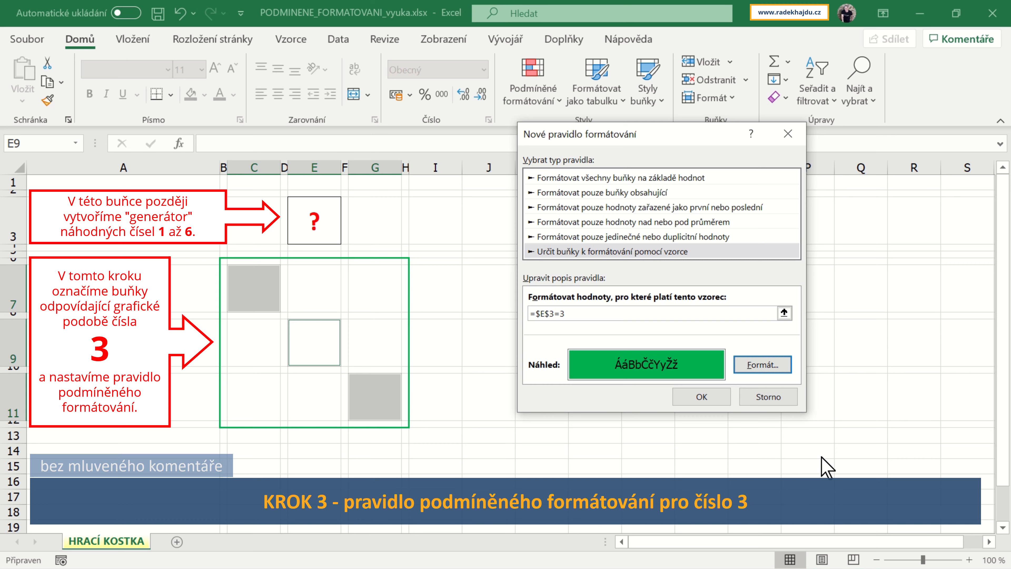
pyautogui.click(702, 400)
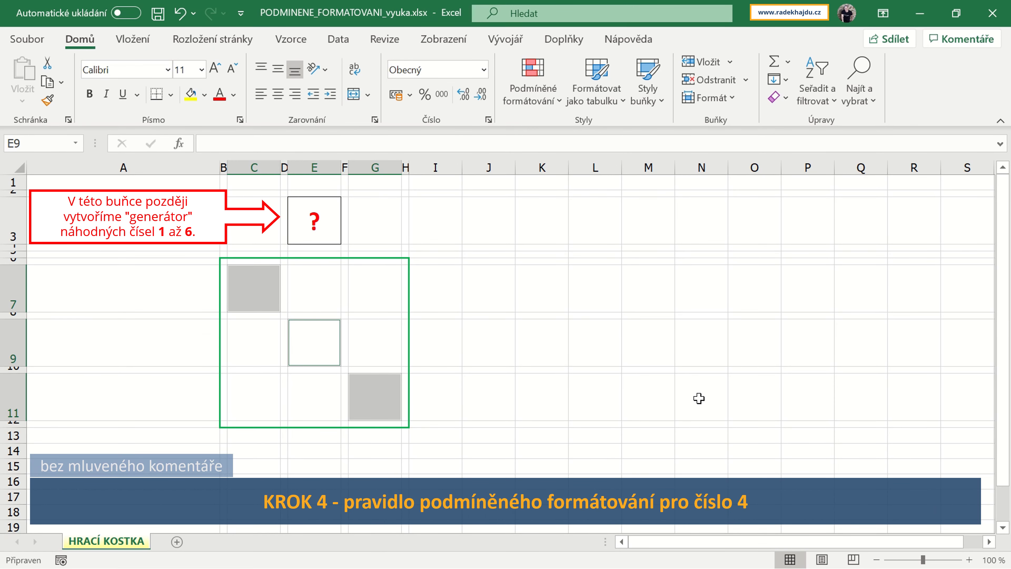
# Step: Select the four corner cells G7, C7, C11 and G11 of the dice grid
pyautogui.click(374, 288)
pyautogui.keyDown('ctrl'); pyautogui.click(257, 281); pyautogui.keyUp('ctrl')
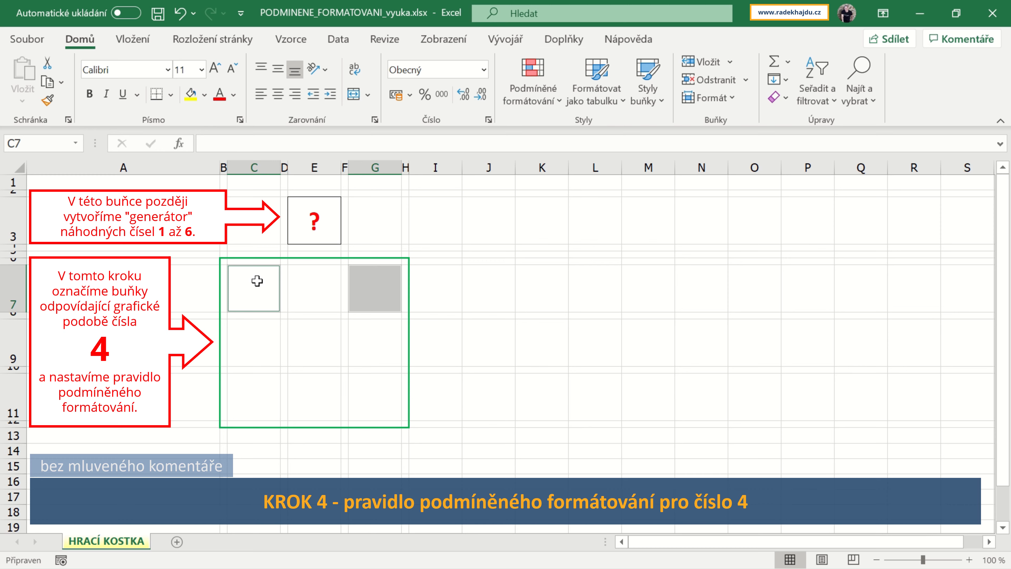
pyautogui.keyDown('ctrl'); pyautogui.click(252, 396); pyautogui.keyUp('ctrl')
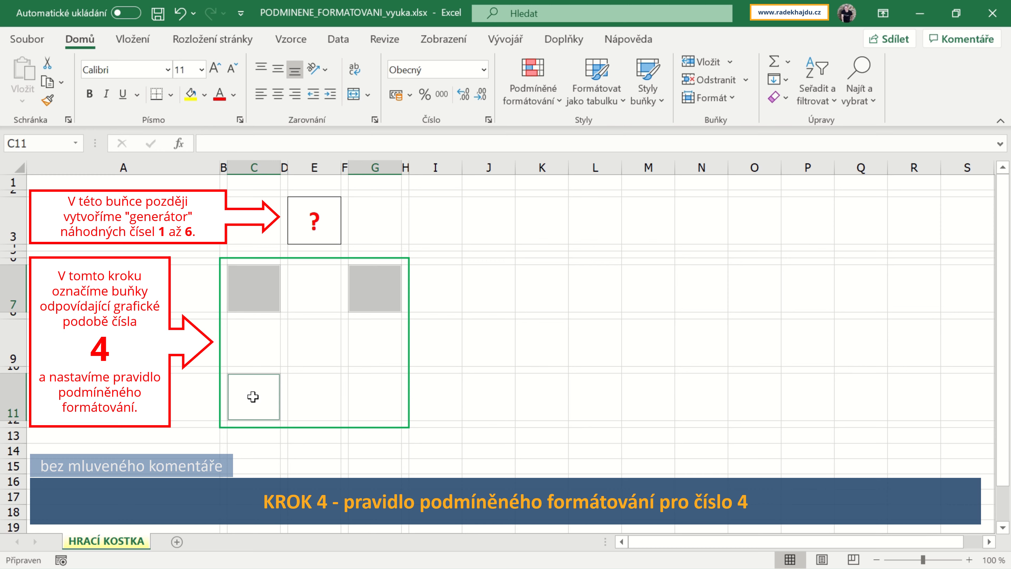
pyautogui.keyDown('ctrl'); pyautogui.click(371, 404); pyautogui.keyUp('ctrl')
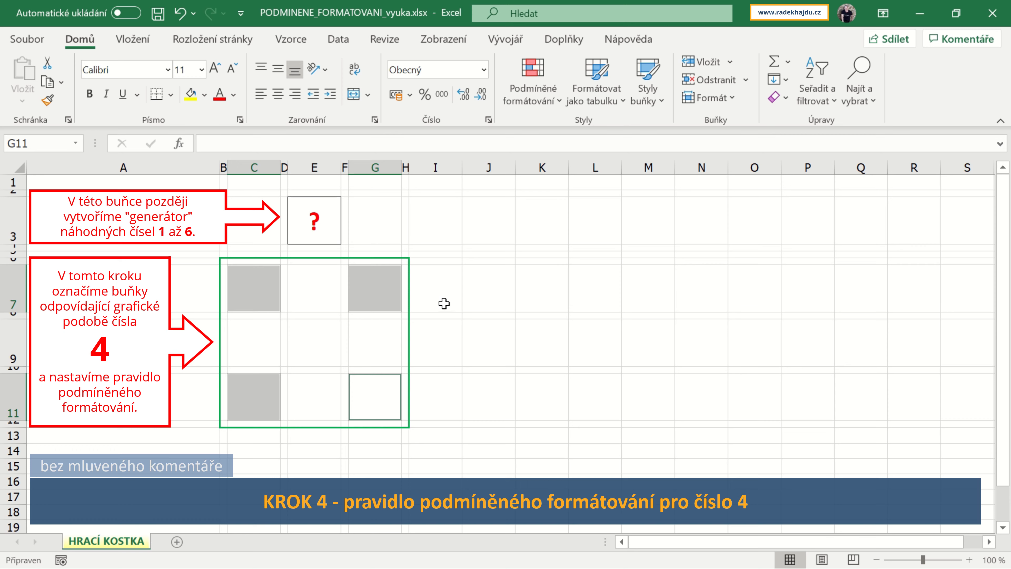
# Step: Give the corner cells a green-fill formula rule =$E$3=4
pyautogui.click(551, 103)
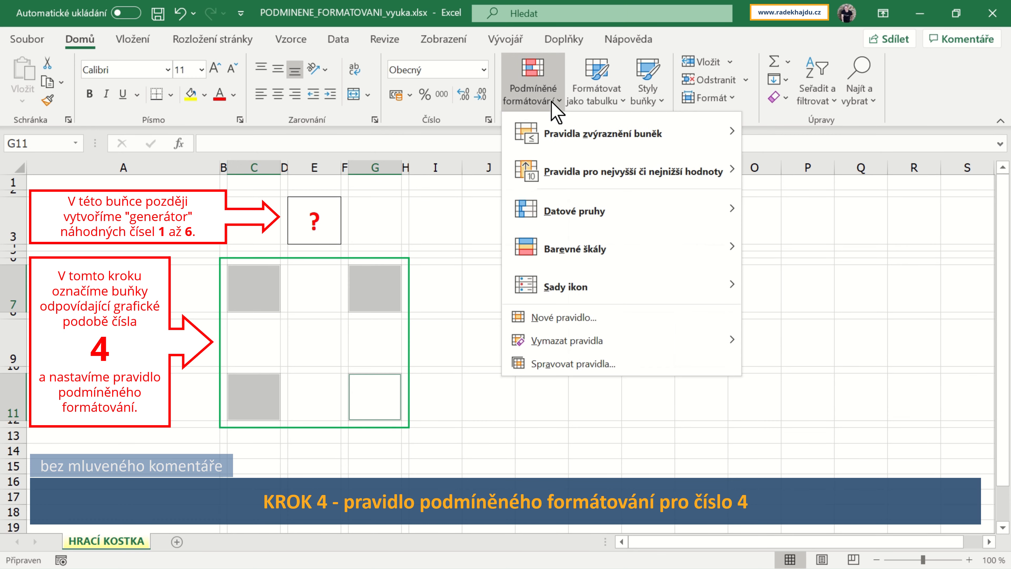
pyautogui.click(563, 317)
pyautogui.click(613, 250)
pyautogui.click(314, 220)
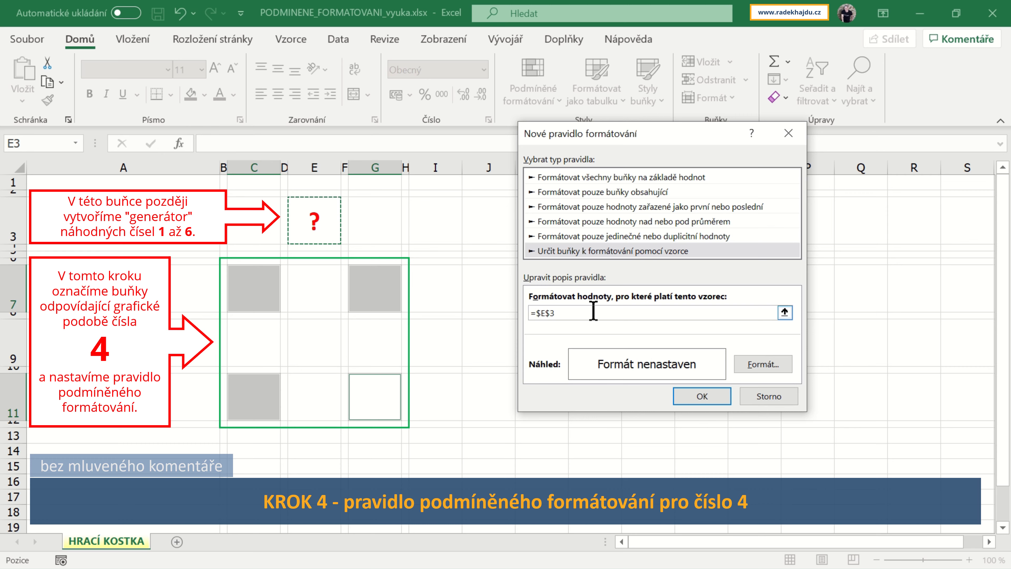
pyautogui.click(594, 311)
pyautogui.write('=')
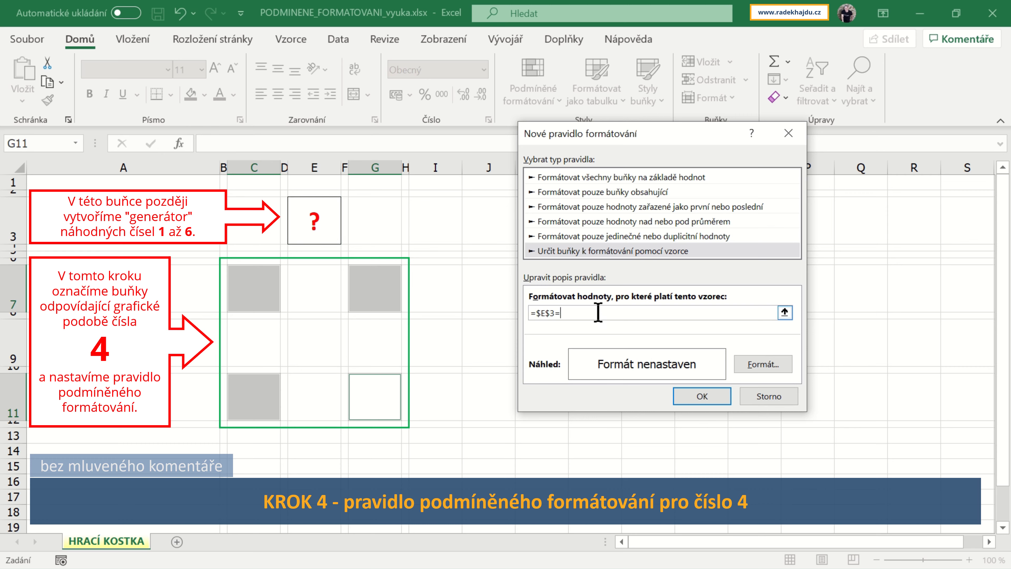
pyautogui.write('4')
pyautogui.click(763, 364)
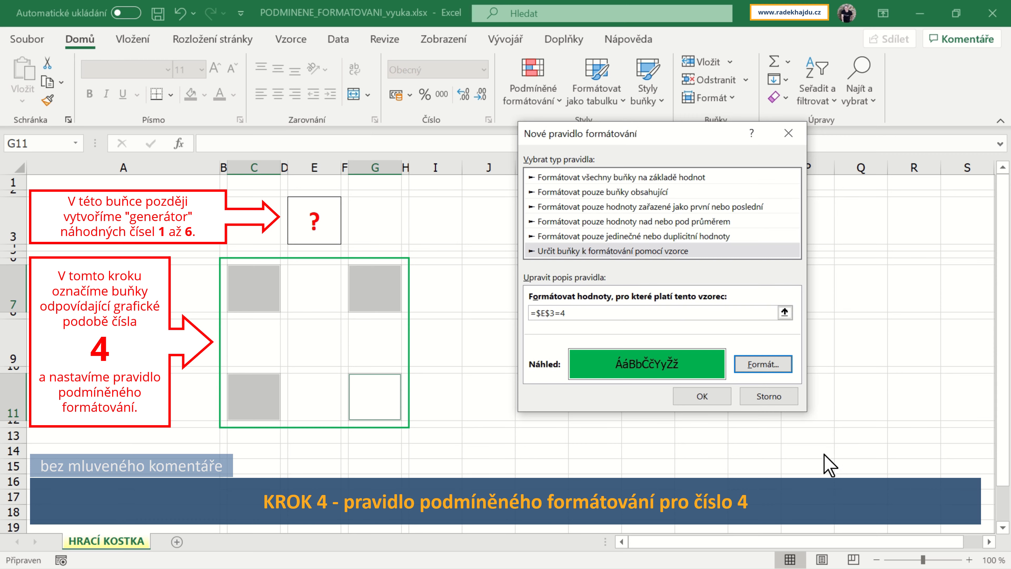
pyautogui.click(702, 396)
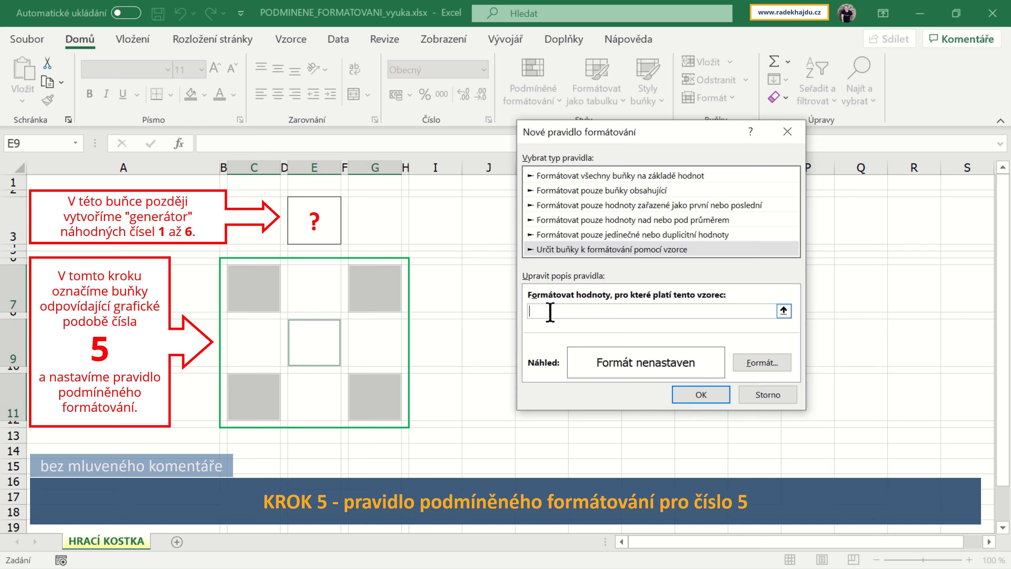
# Step: Enter the formula =$E$3=5 and choose a green fill for the five-pip rule
pyautogui.click(317, 222)
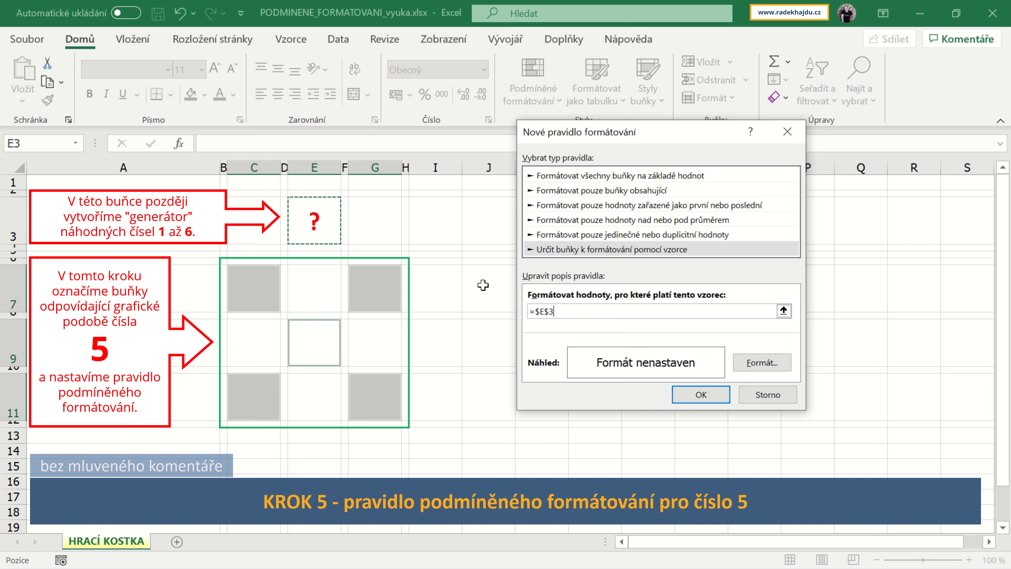
pyautogui.write('=5')
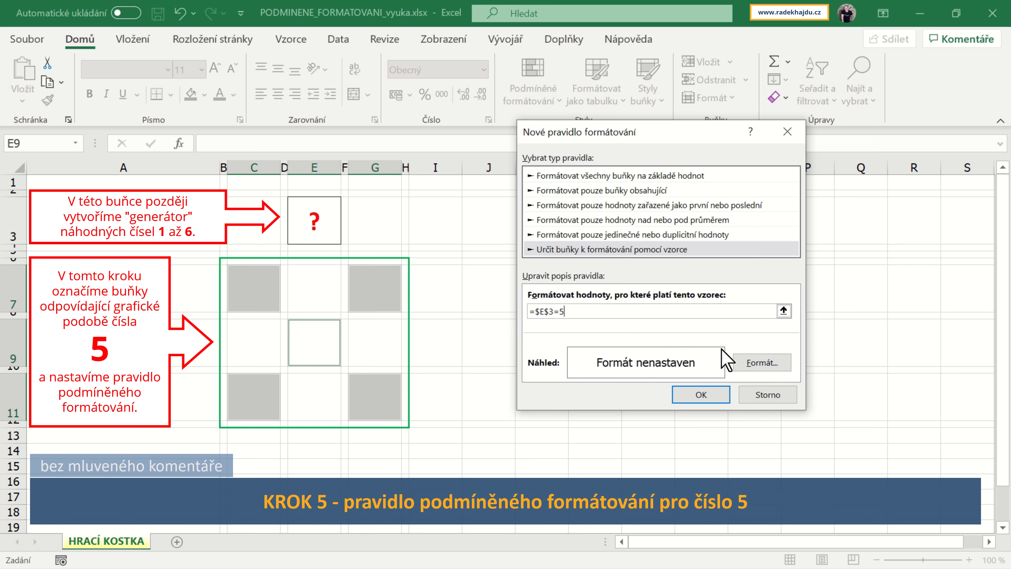
pyautogui.click(762, 363)
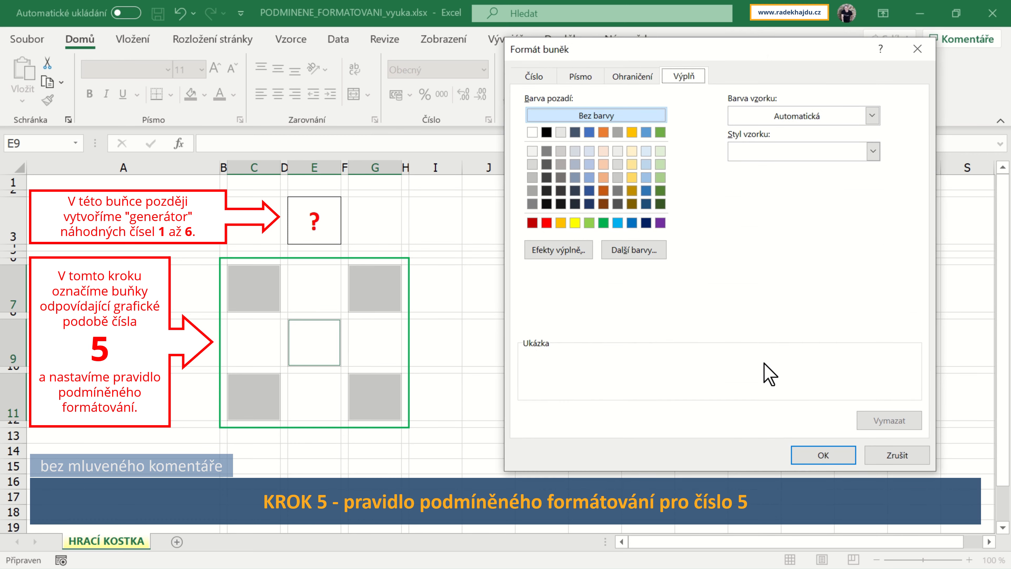
pyautogui.click(602, 223)
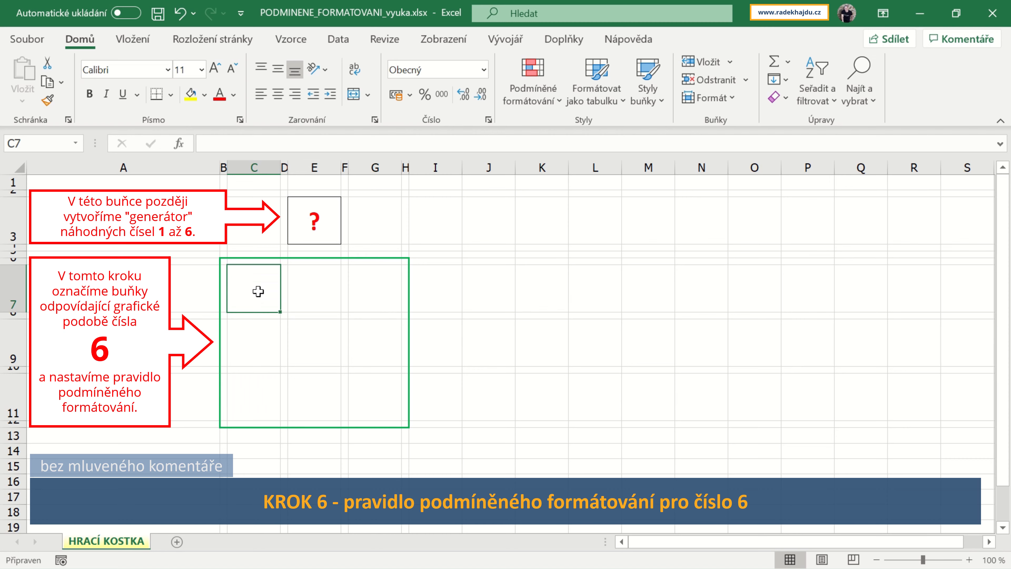
# Step: Add C9, C11, G11, G9 and G7 to the selection of six-pip cells
pyautogui.keyDown('ctrl'); pyautogui.click(253, 347); pyautogui.keyUp('ctrl')
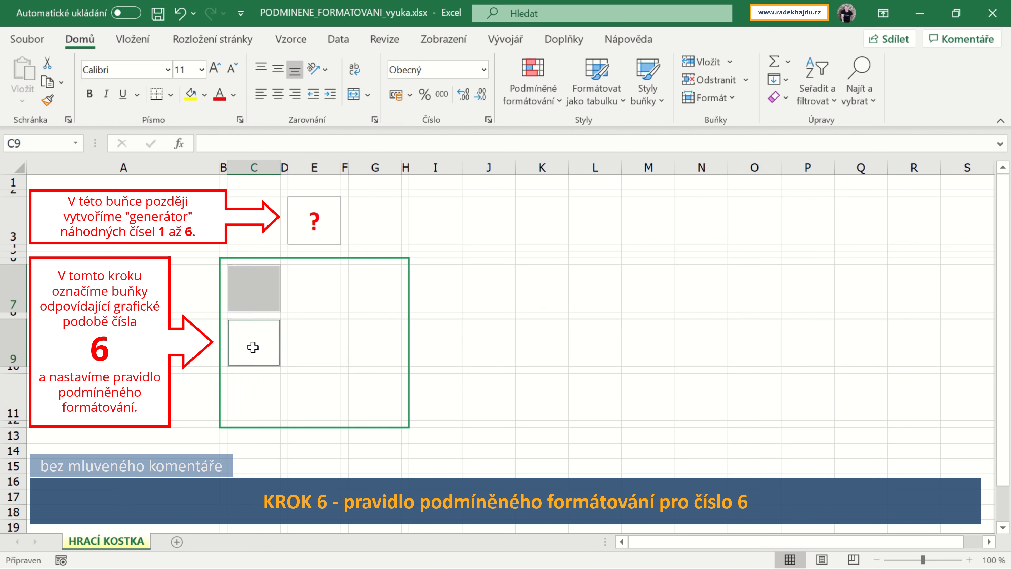
pyautogui.keyDown('ctrl'); pyautogui.click(250, 399); pyautogui.keyUp('ctrl')
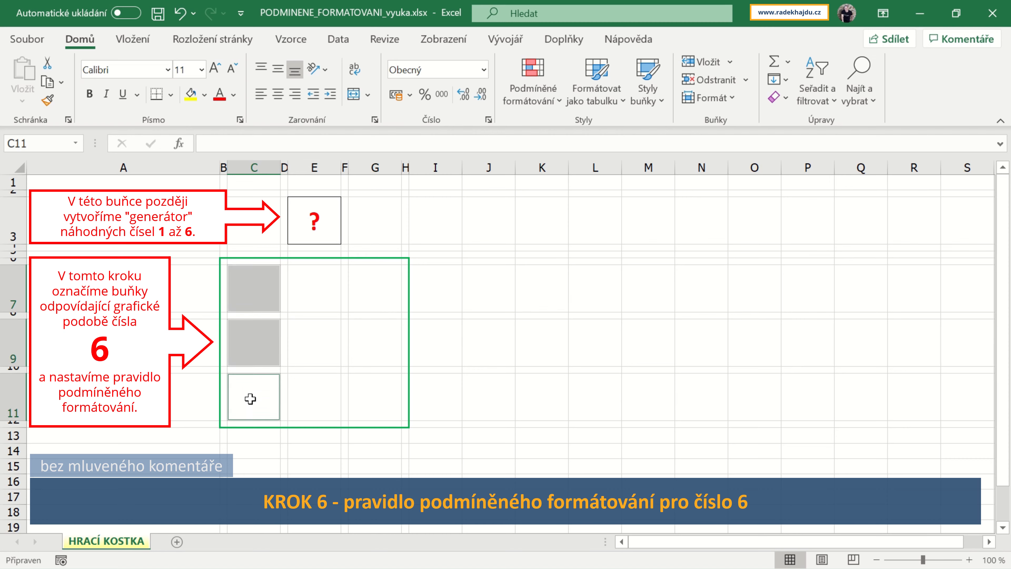
pyautogui.keyDown('ctrl'); pyautogui.click(372, 400); pyautogui.keyUp('ctrl')
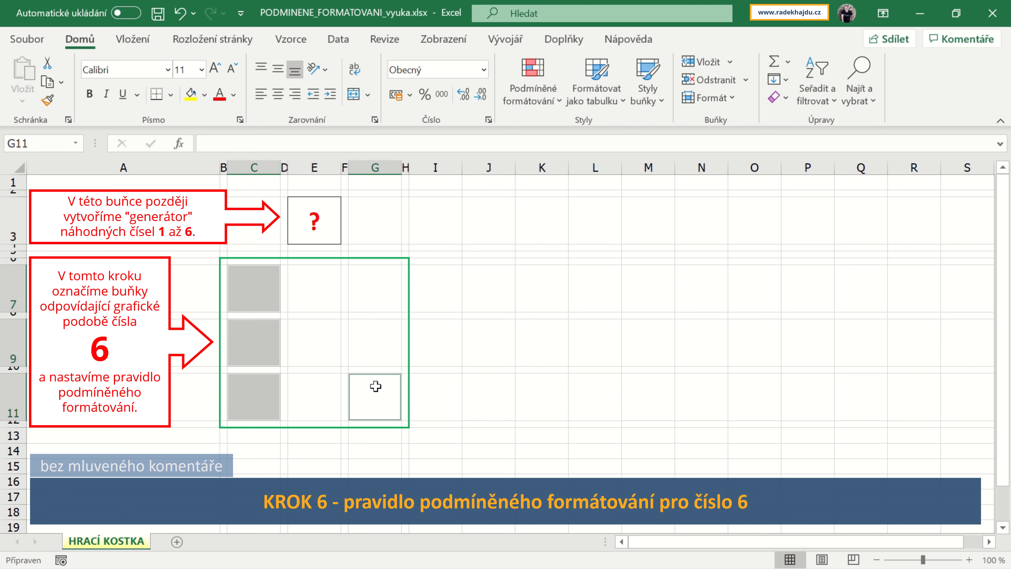
pyautogui.keyDown('ctrl'); pyautogui.click(375, 345); pyautogui.keyUp('ctrl')
pyautogui.keyDown('ctrl'); pyautogui.click(375, 287); pyautogui.keyUp('ctrl')
# Step: Give the selected outer-column cells a green-fill formula rule =$E$3=6
pyautogui.click(557, 103)
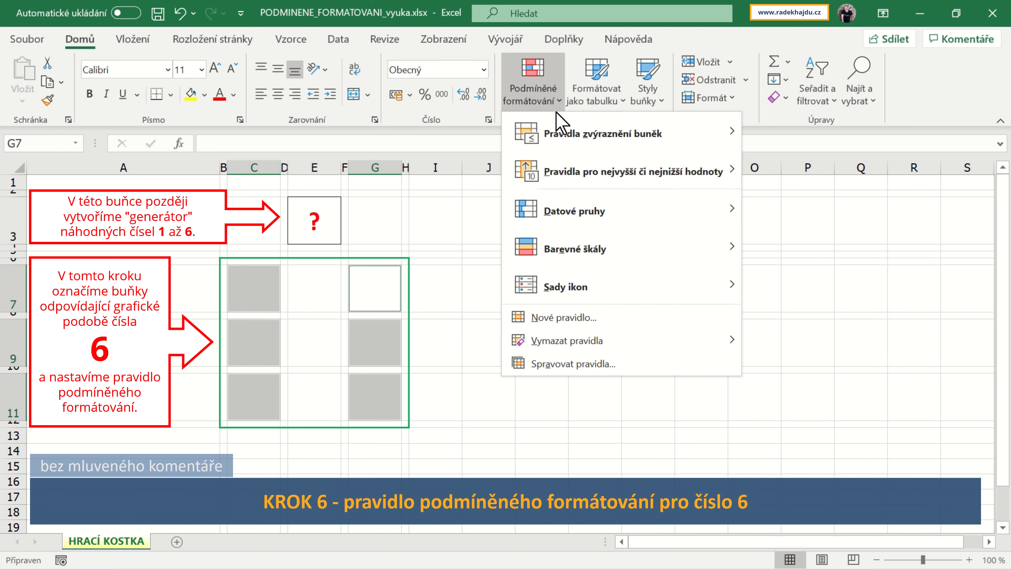
pyautogui.moveTo(563, 286)
pyautogui.click(565, 319)
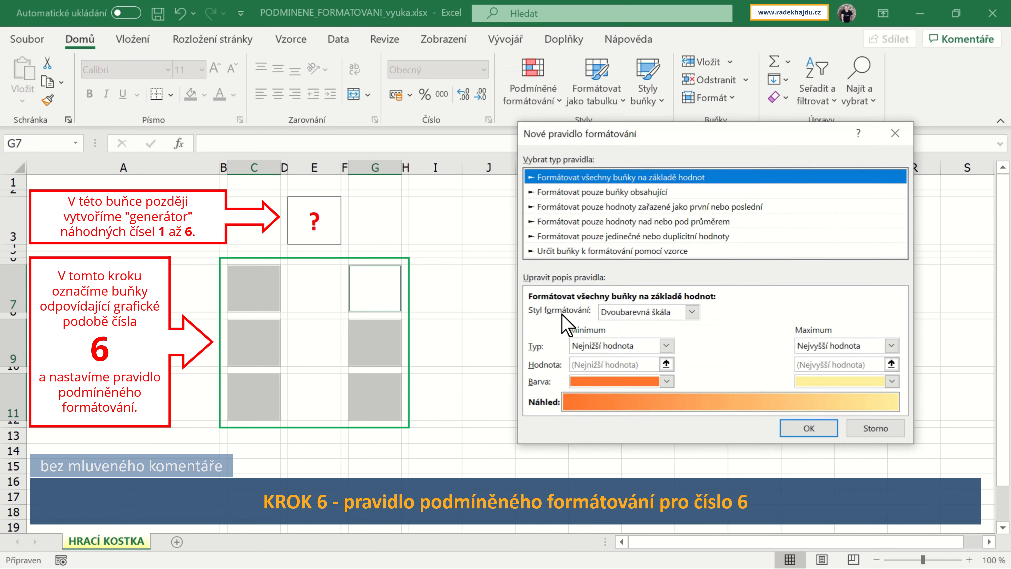
pyautogui.click(613, 250)
pyautogui.click(605, 313)
pyautogui.write('=$E$3')
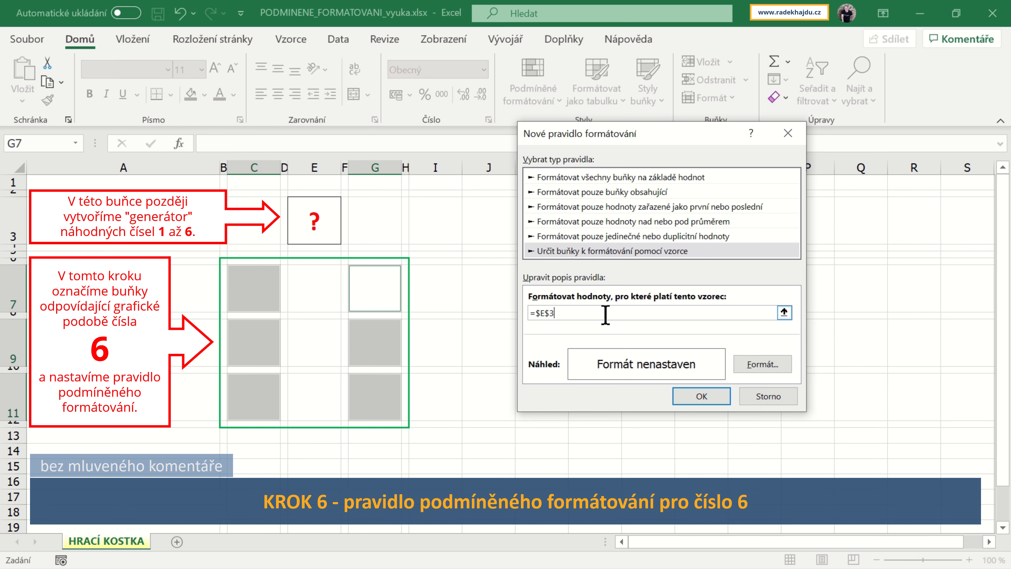
pyautogui.write('=6')
pyautogui.click(760, 364)
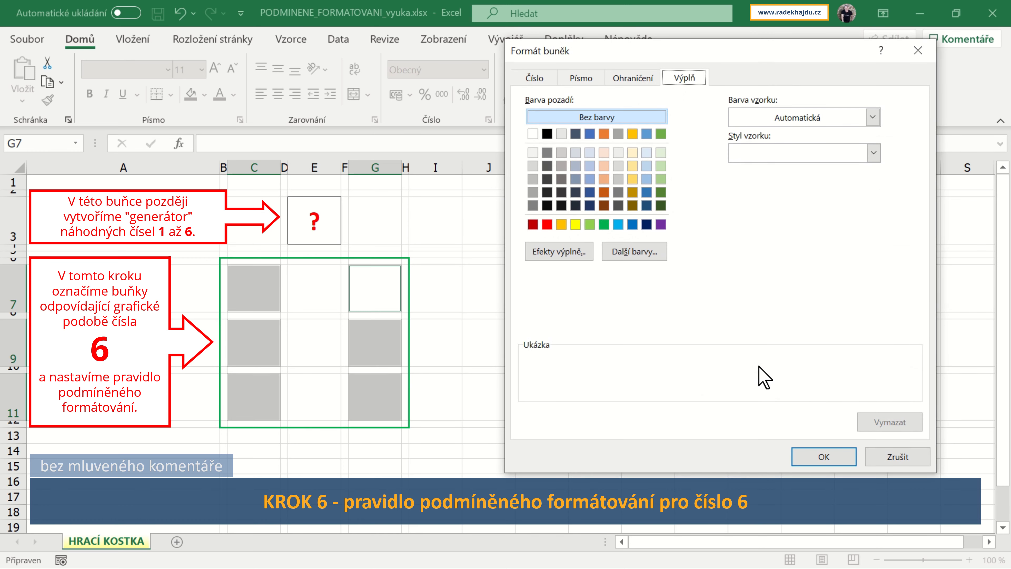
pyautogui.click(604, 224)
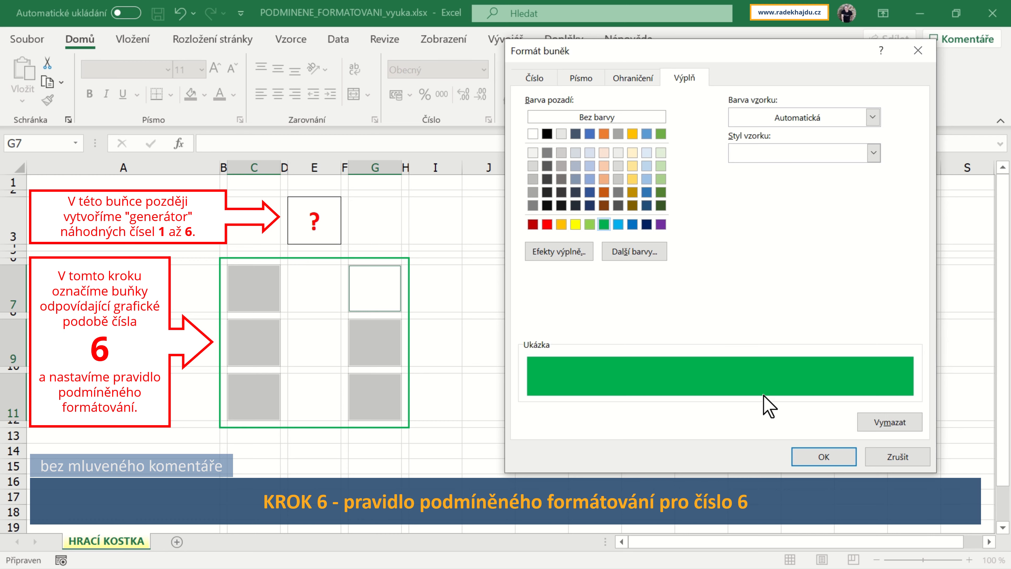
pyautogui.click(821, 457)
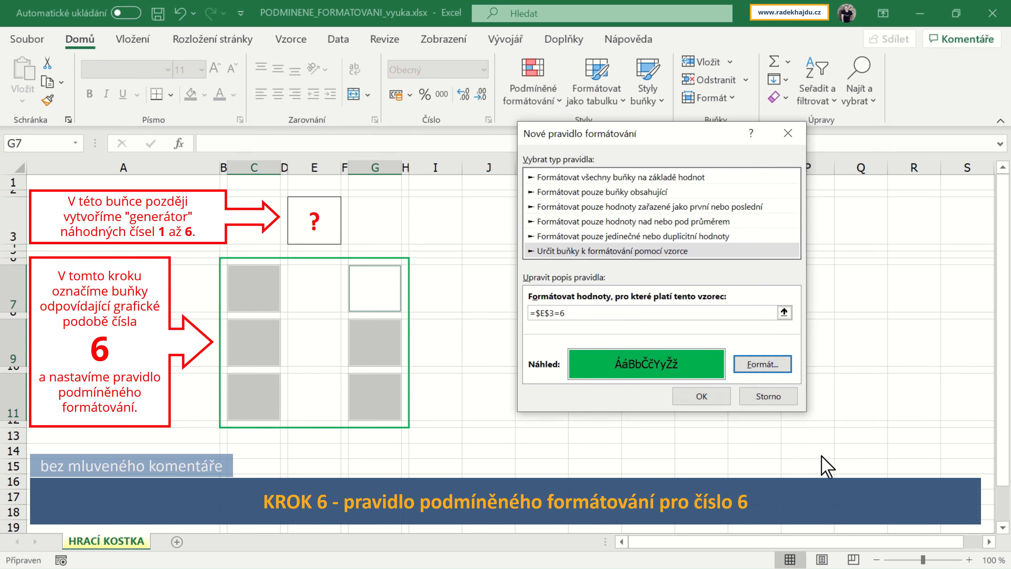
pyautogui.click(701, 396)
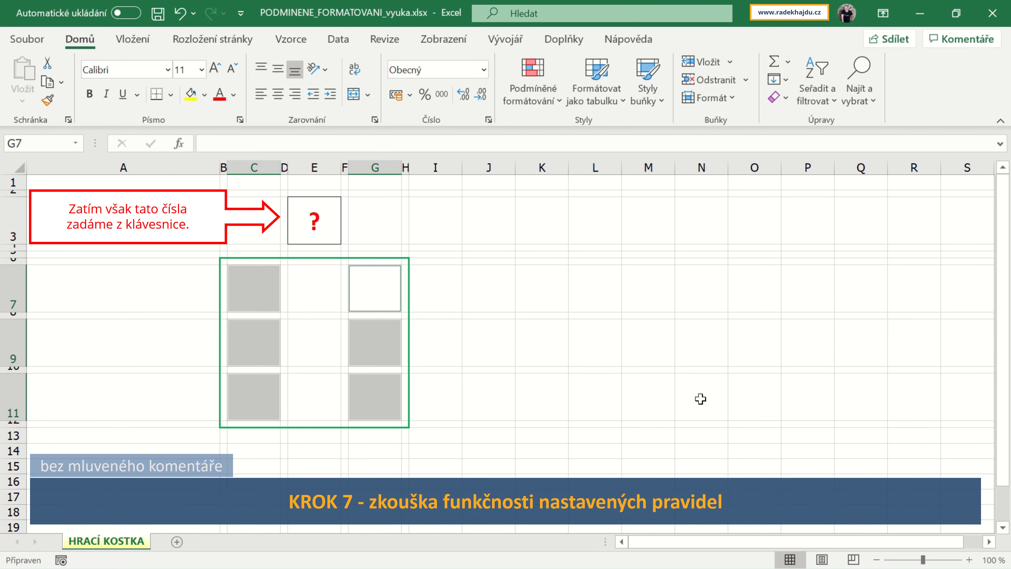
# Step: Enter 1, 2 and then 3 in E3 to check the first three die faces
pyautogui.click(314, 220)
pyautogui.write('1')
pyautogui.click(150, 144)
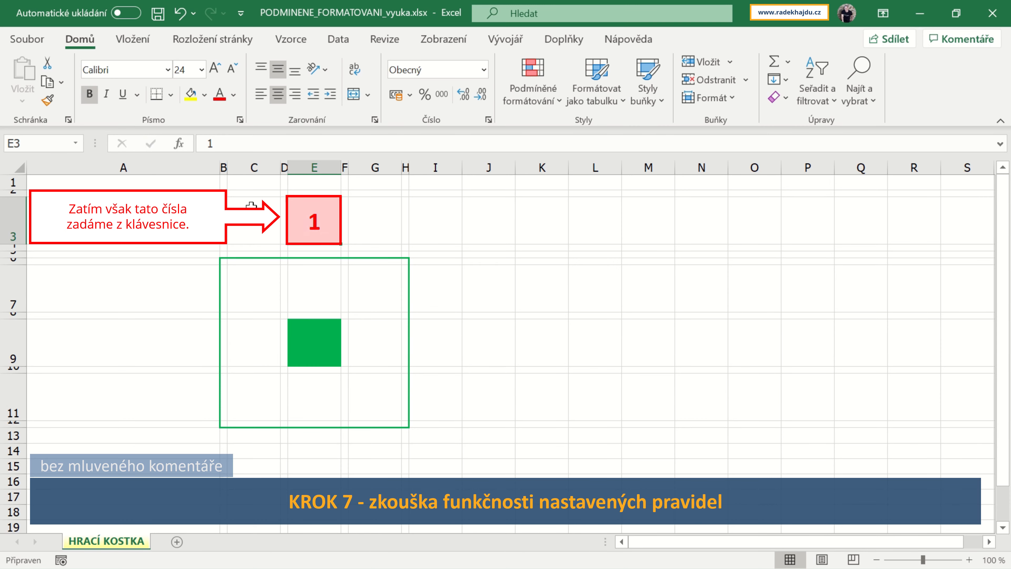
pyautogui.write('2')
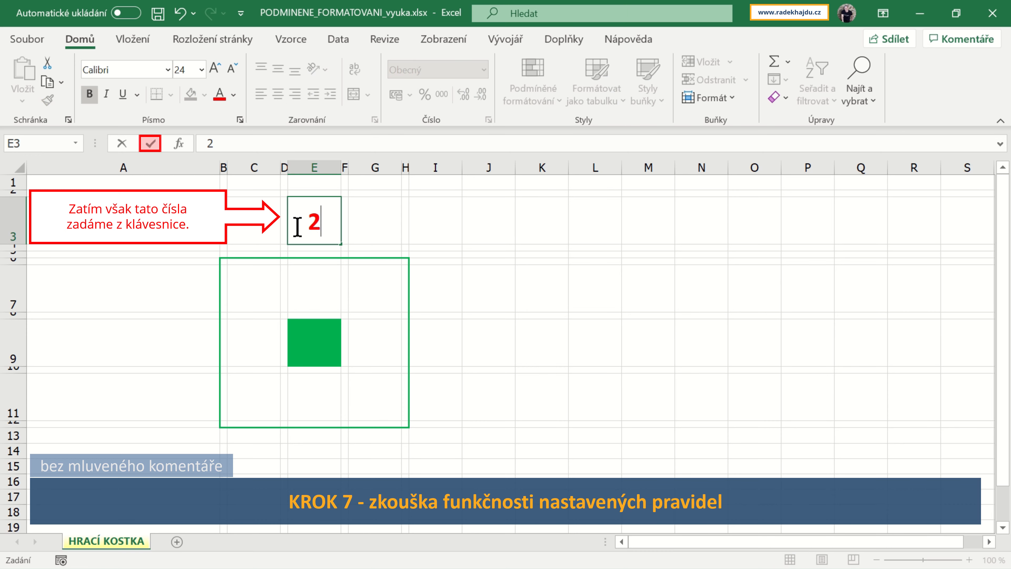
pyautogui.click(150, 143)
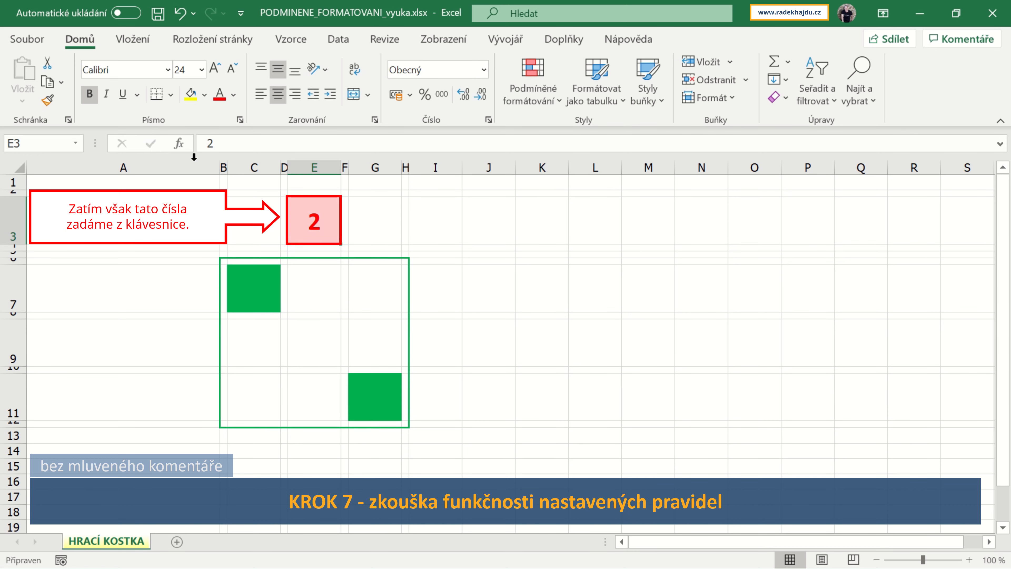
pyautogui.doubleClick(302, 222)
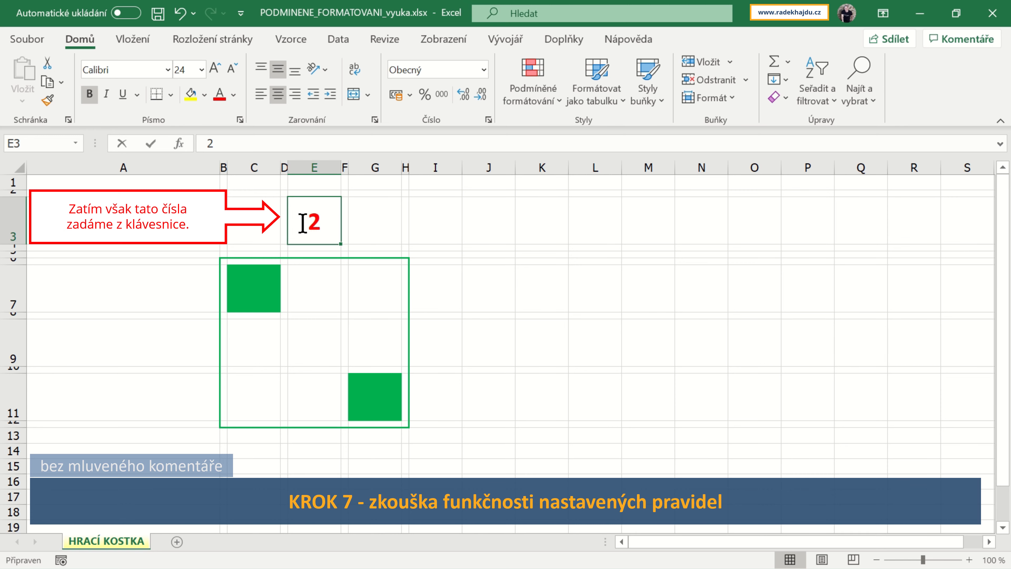
pyautogui.write('3')
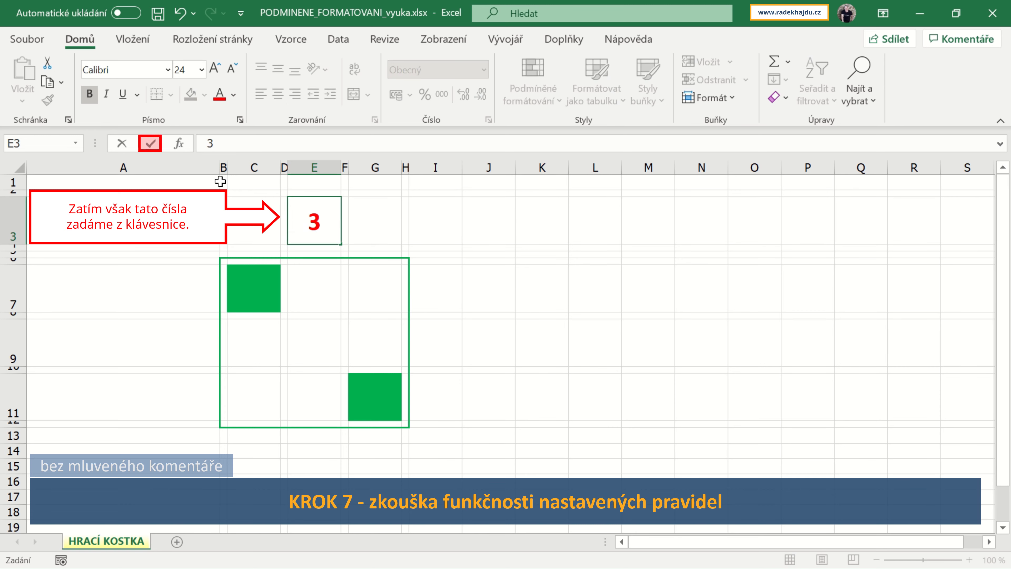
pyautogui.click(151, 144)
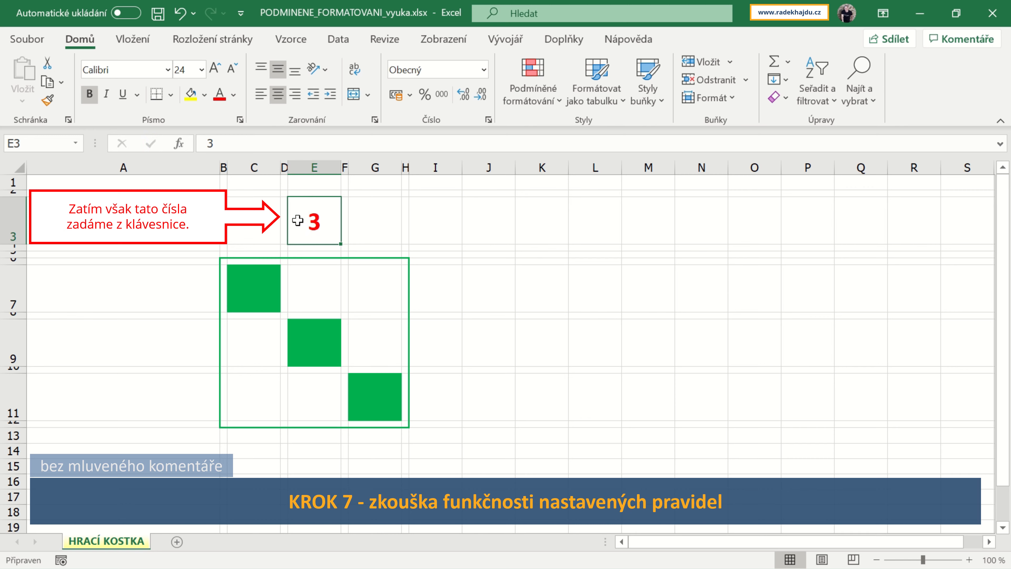
# Step: Enter 4, 5 and finally 6 in E3 to check the remaining die faces
pyautogui.write('4')
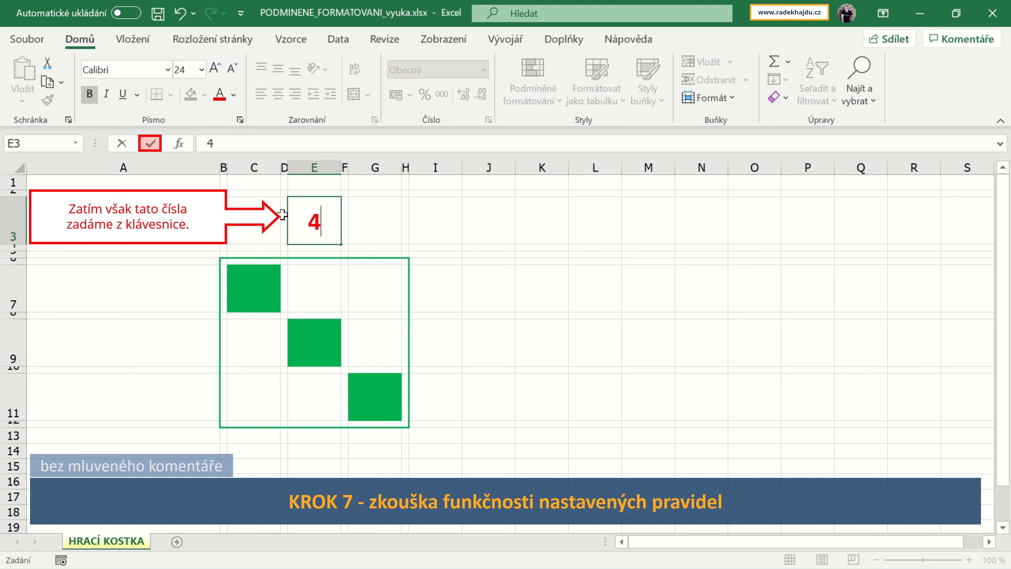
pyautogui.click(150, 143)
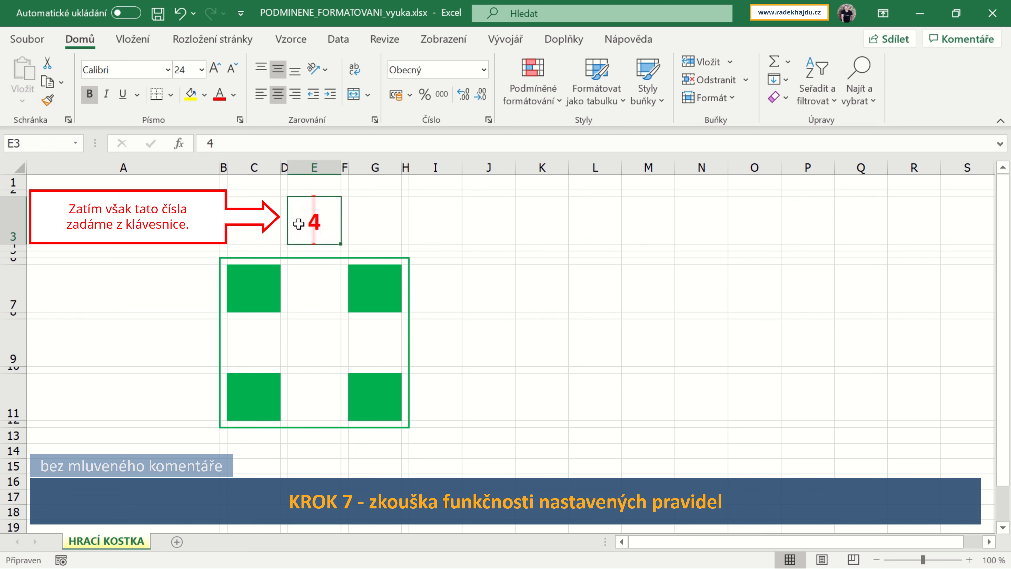
pyautogui.write('5')
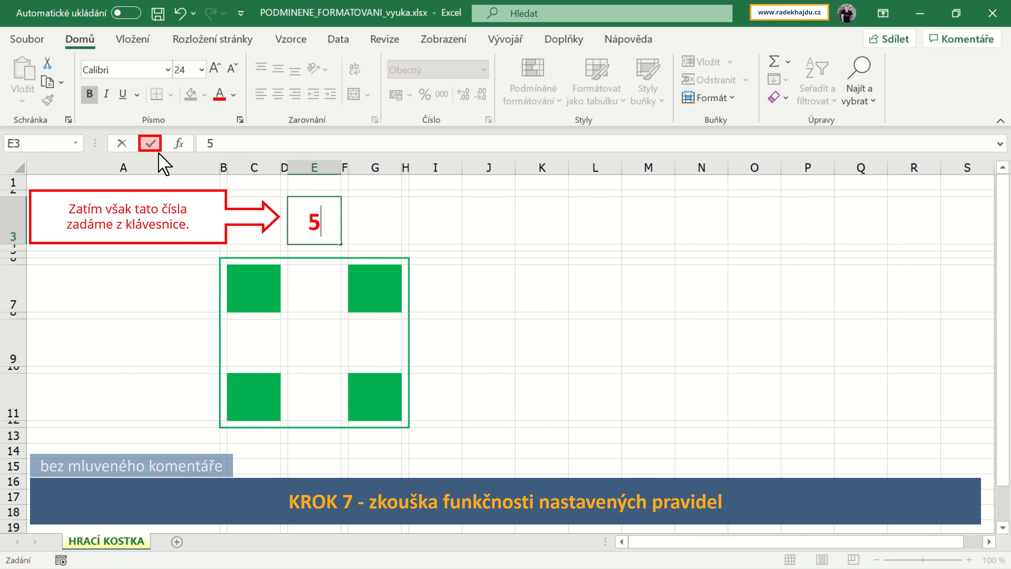
pyautogui.click(151, 144)
pyautogui.write('6')
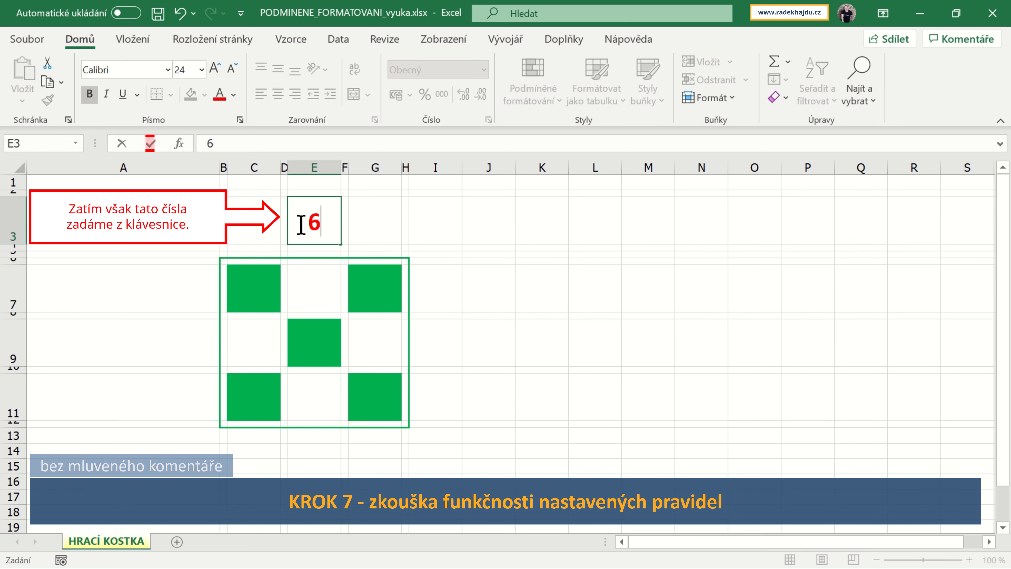
pyautogui.click(151, 143)
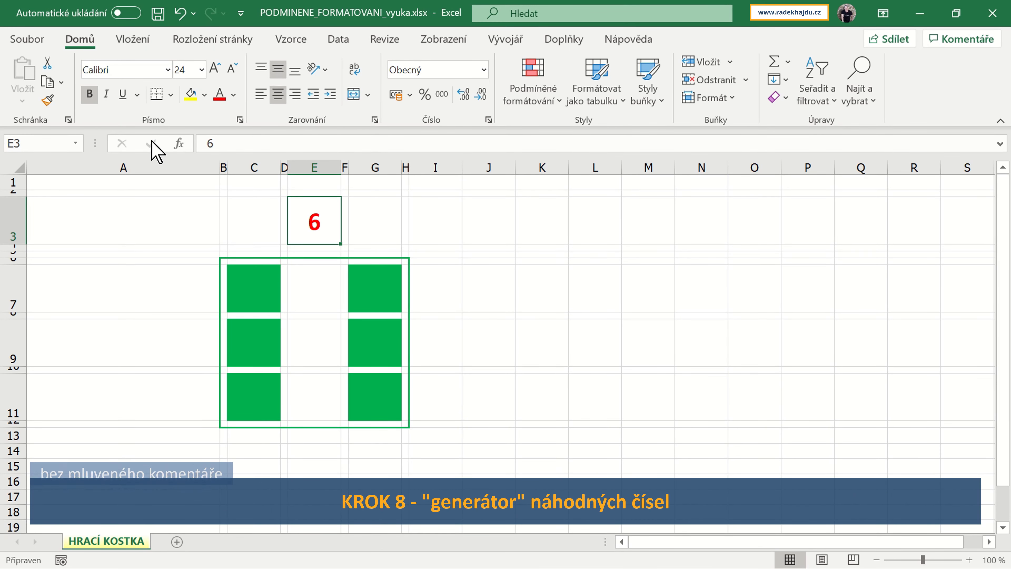
# Step: Enter =RANDBETWEEN(1;6) in E3, picking the function from the autocomplete list
pyautogui.write('=')
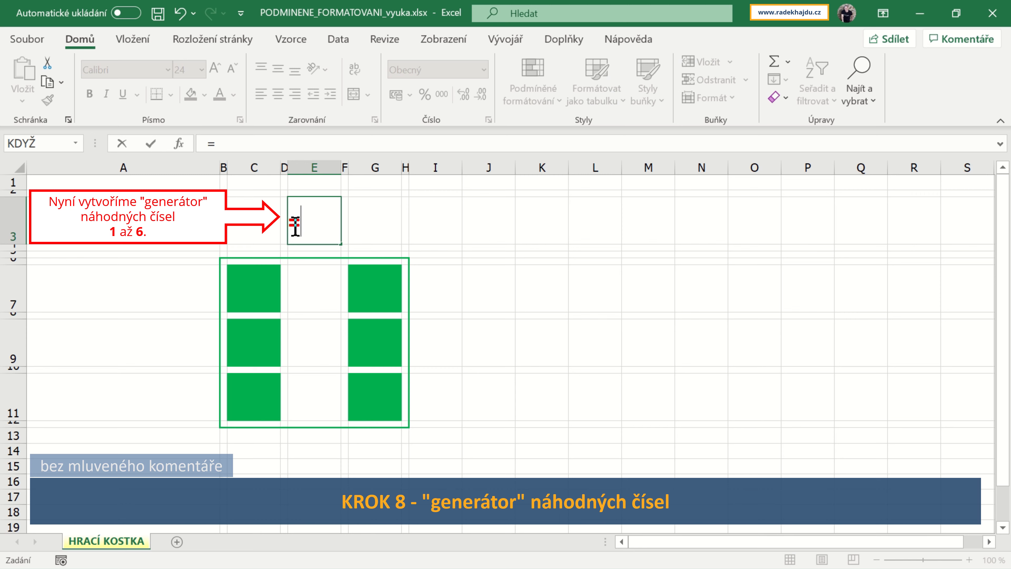
pyautogui.write('RAN')
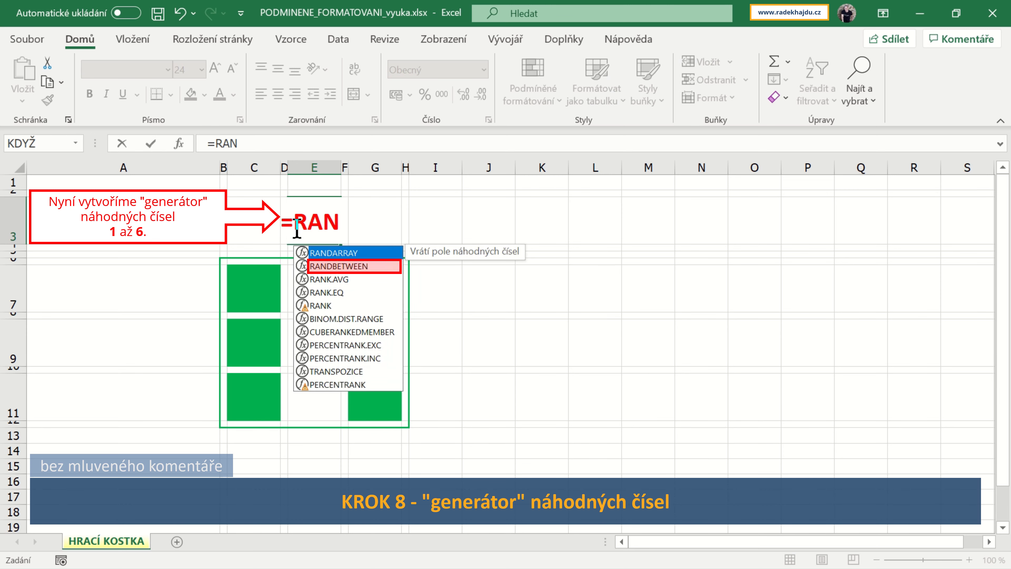
pyautogui.doubleClick(346, 267)
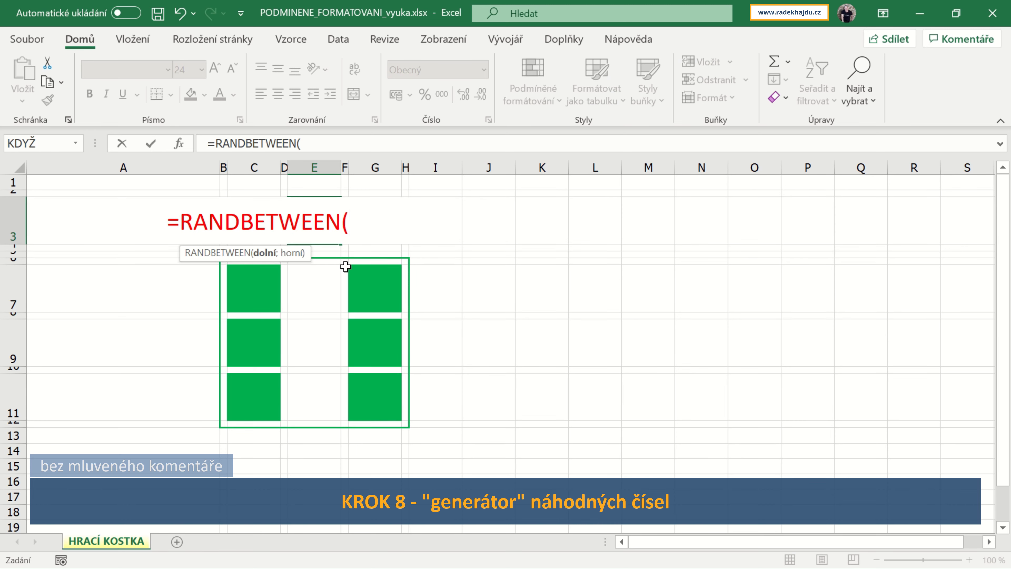
pyautogui.click(394, 222)
pyautogui.write('1')
pyautogui.write(';')
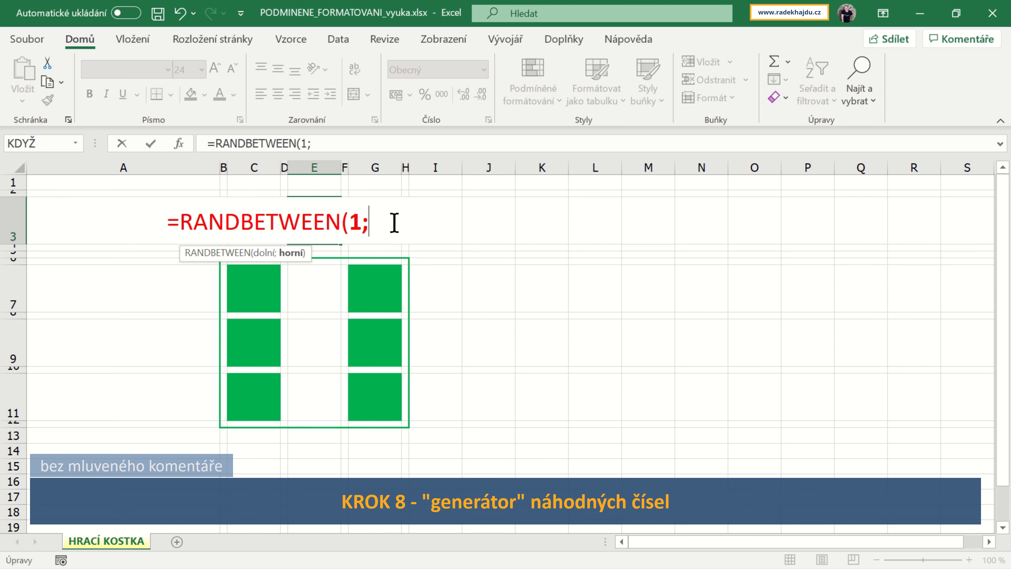
pyautogui.write('6')
pyautogui.write(')')
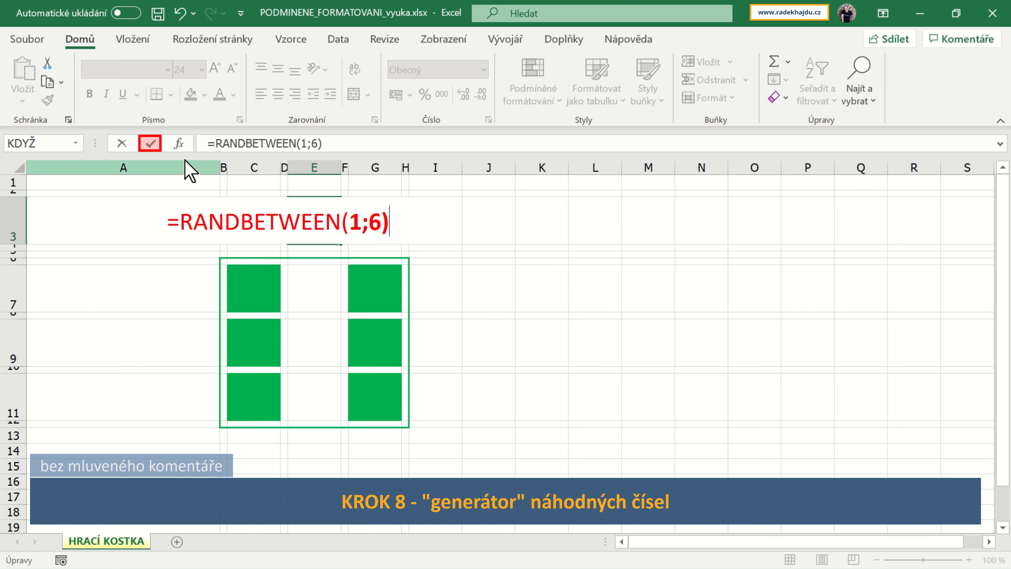
pyautogui.click(150, 144)
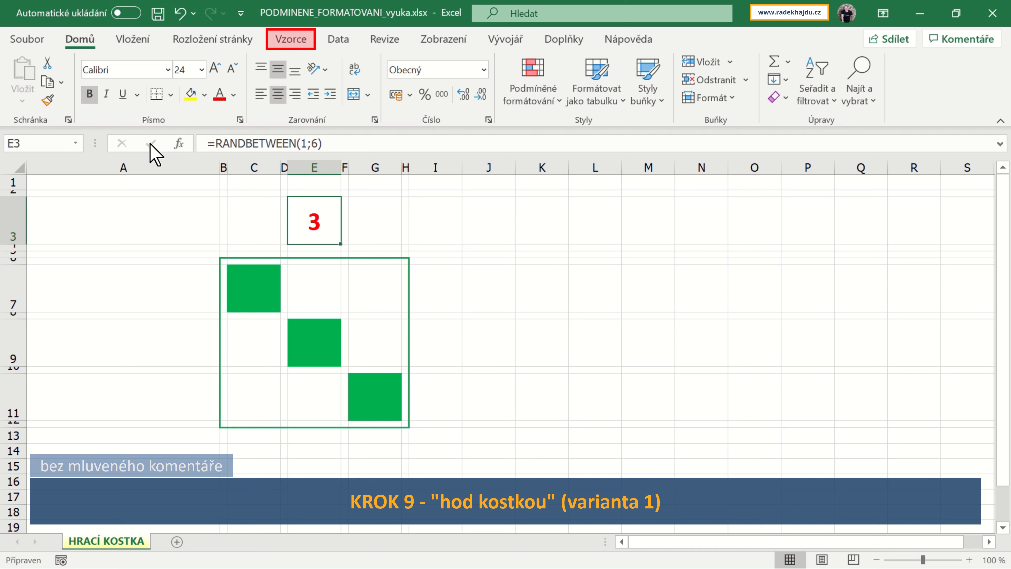
# Step: Recalculate the sheet repeatedly with Přepočítat on the Vzorce tab until the die shows two pips
pyautogui.click(297, 43)
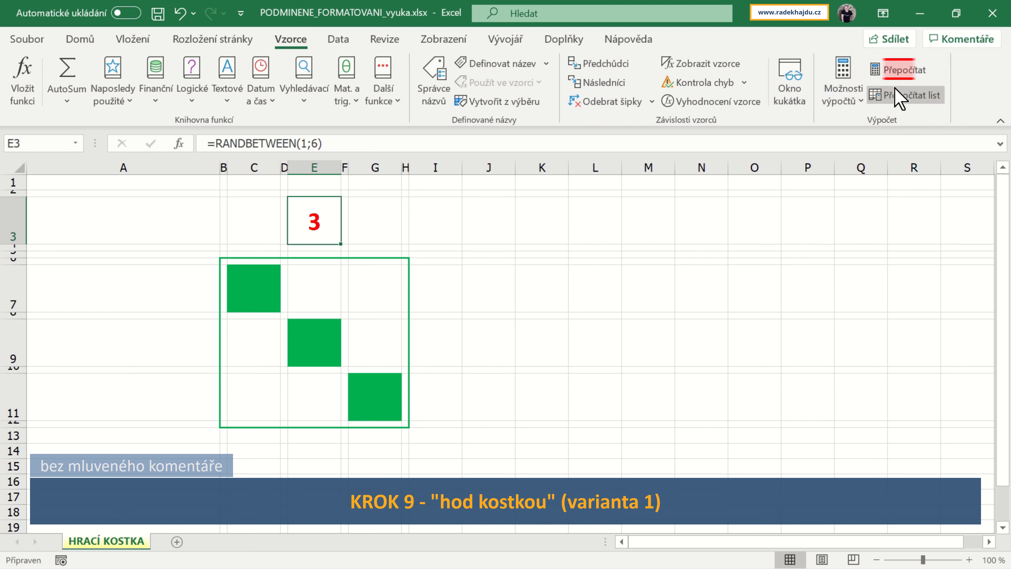
pyautogui.click(903, 72)
pyautogui.click(903, 72)
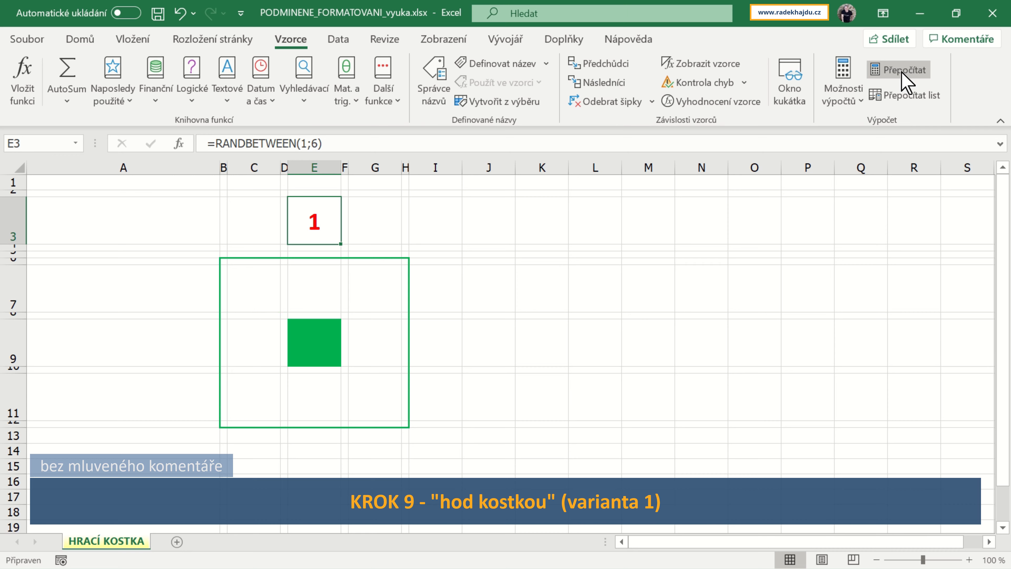
pyautogui.click(903, 71)
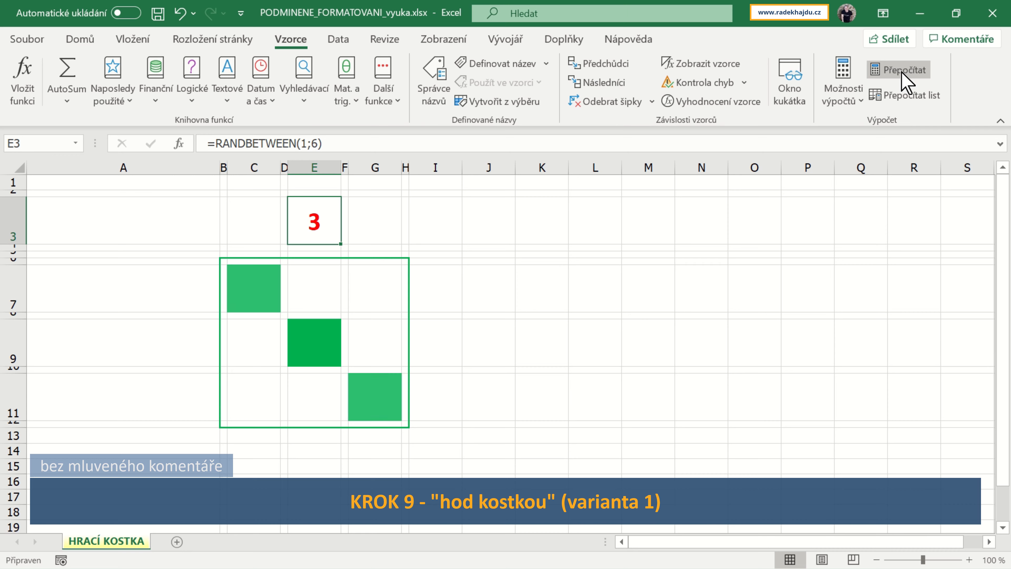
pyautogui.click(903, 71)
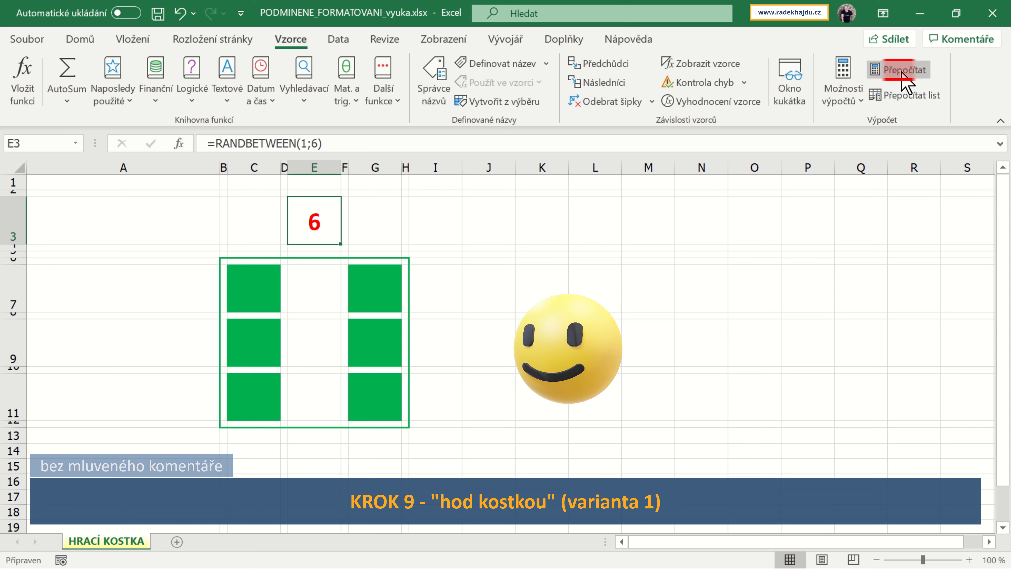
pyautogui.click(903, 72)
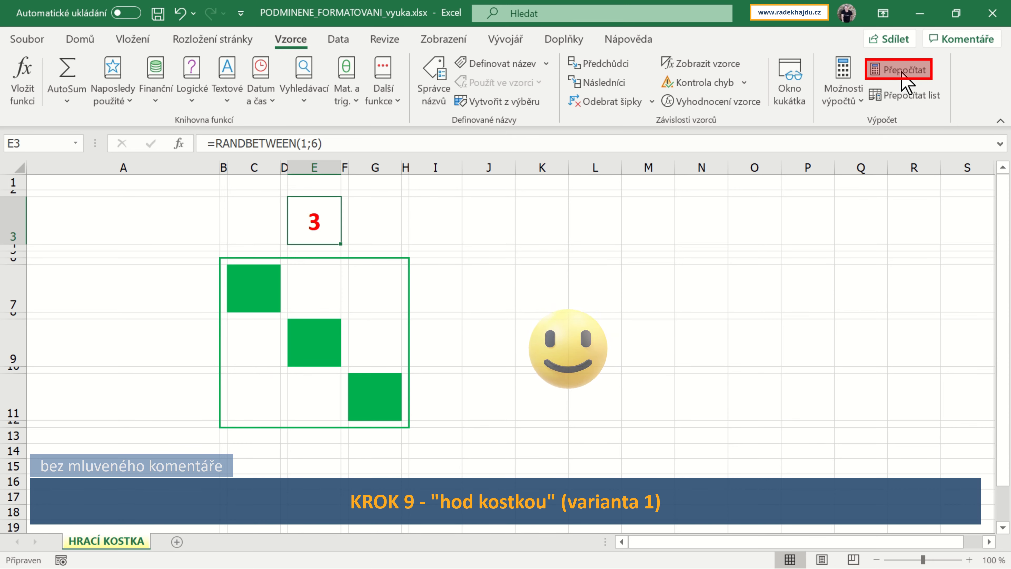
pyautogui.click(903, 73)
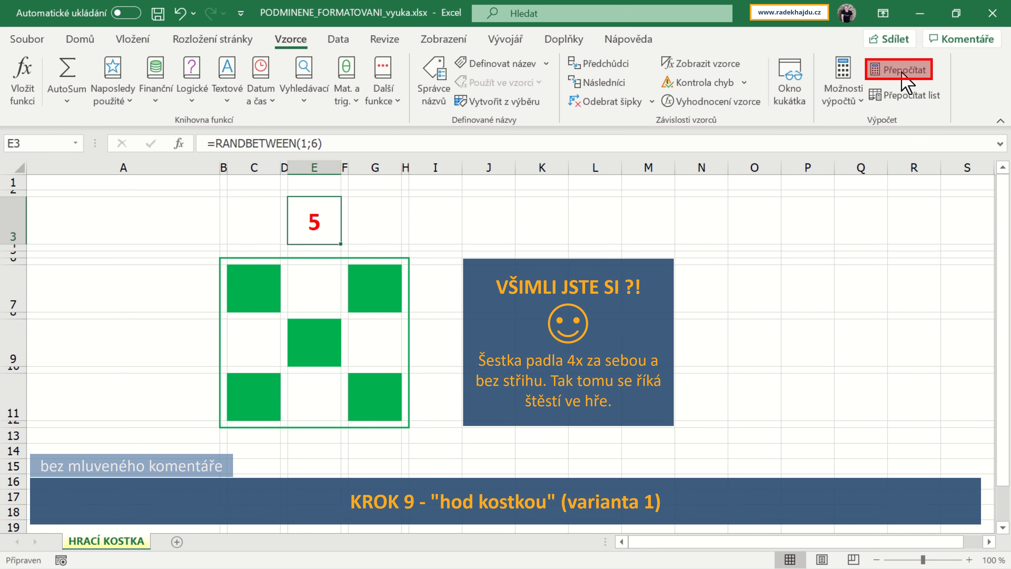
pyautogui.click(903, 73)
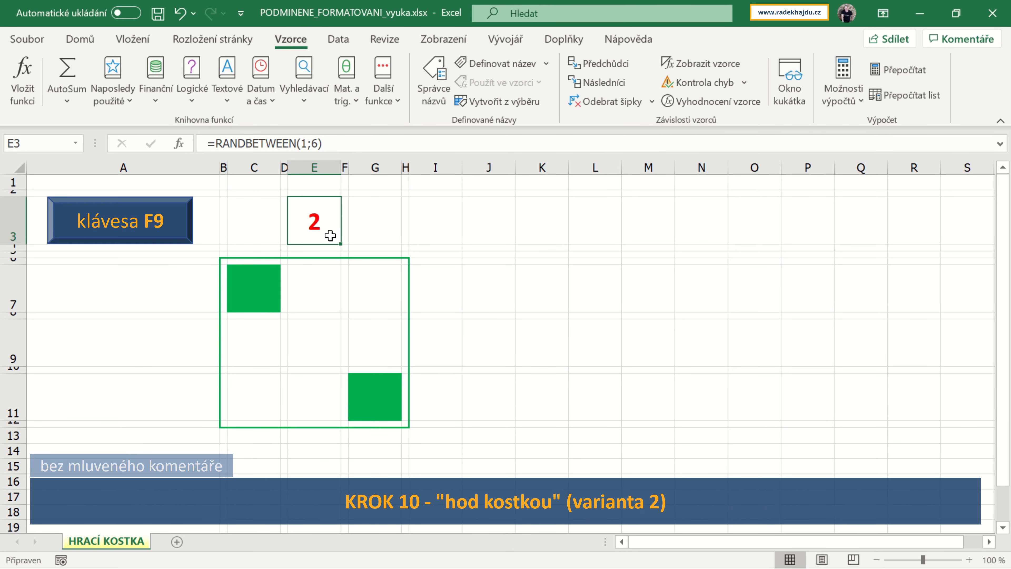
# Step: Press F9 twice to recalculate and reroll the die
pyautogui.press('F9')
pyautogui.press('F9')
pyautogui.press('F9')
pyautogui.press('F9')
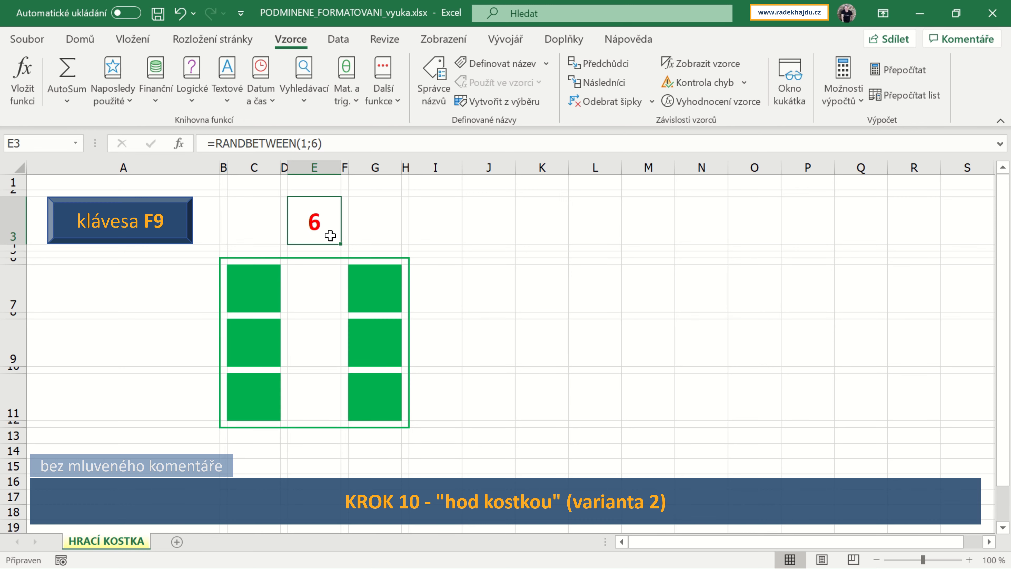
pyautogui.press('F9')
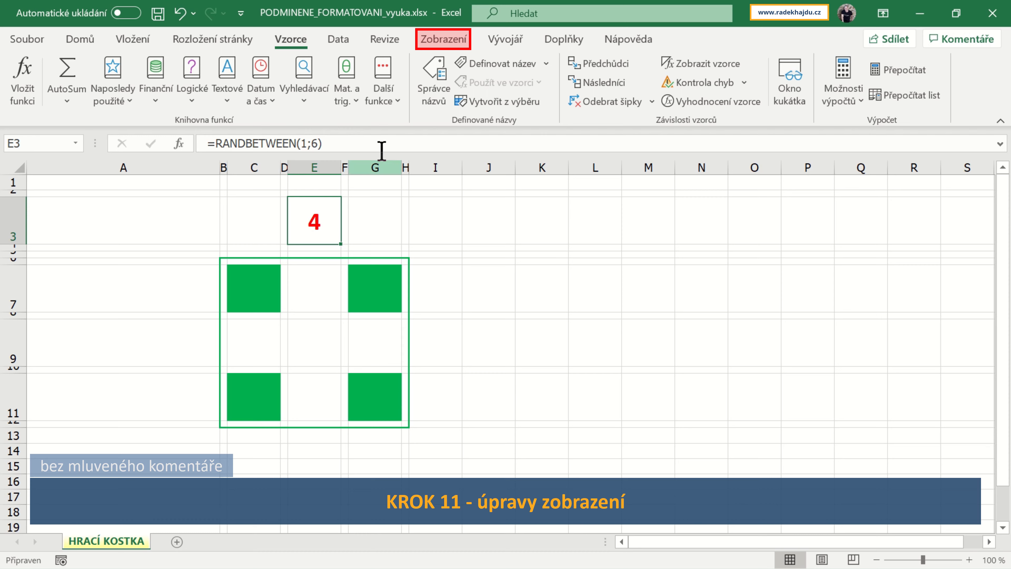
# Step: Turn off the Mřížka gridlines and Záhlaví row and column headings on the dice sheet
pyautogui.click(443, 41)
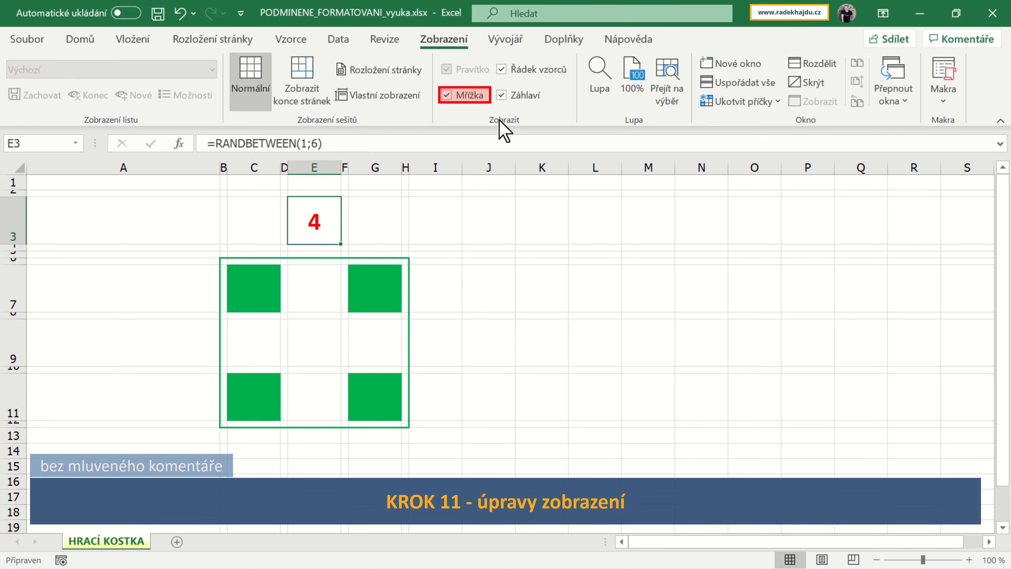
pyautogui.click(448, 95)
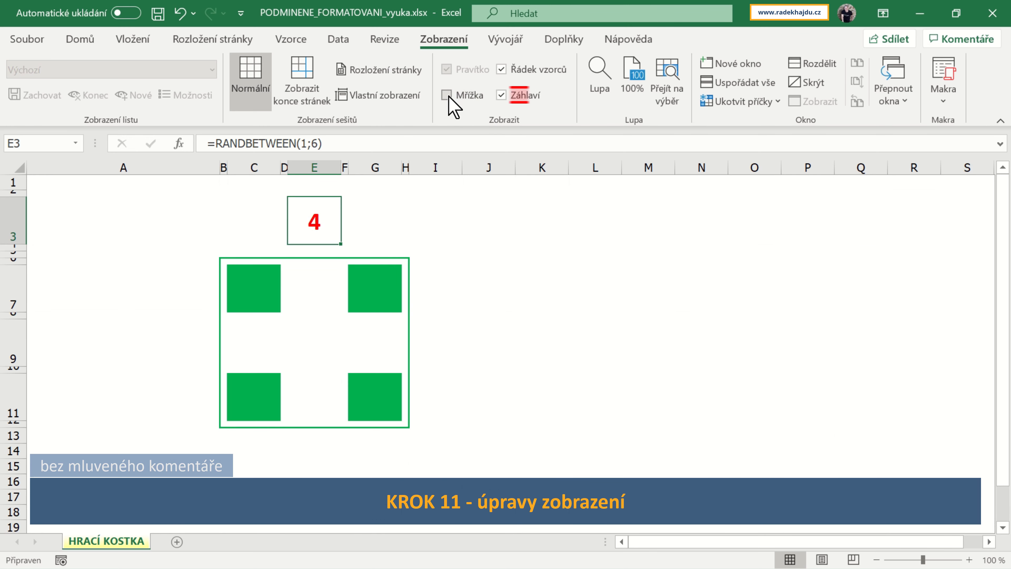
pyautogui.click(501, 98)
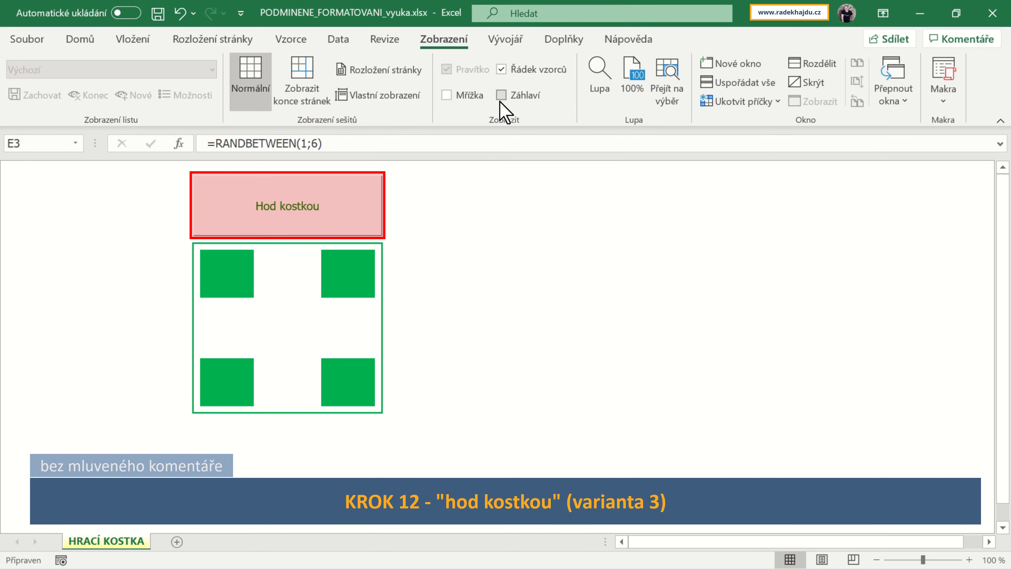
# Step: Press the Hod kostkou button five times to reroll the die, ending on five pips
pyautogui.click(285, 225)
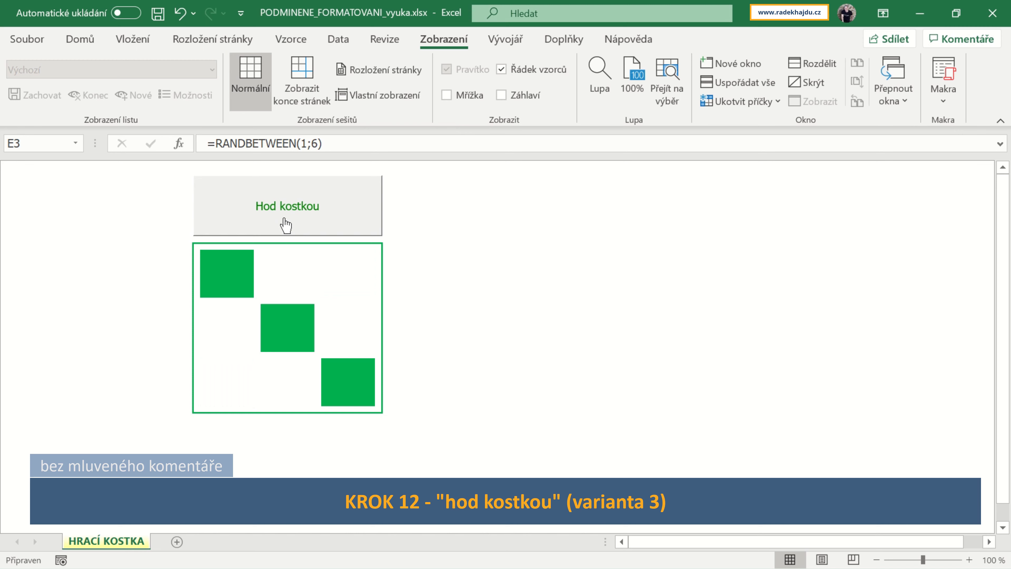
pyautogui.click(285, 225)
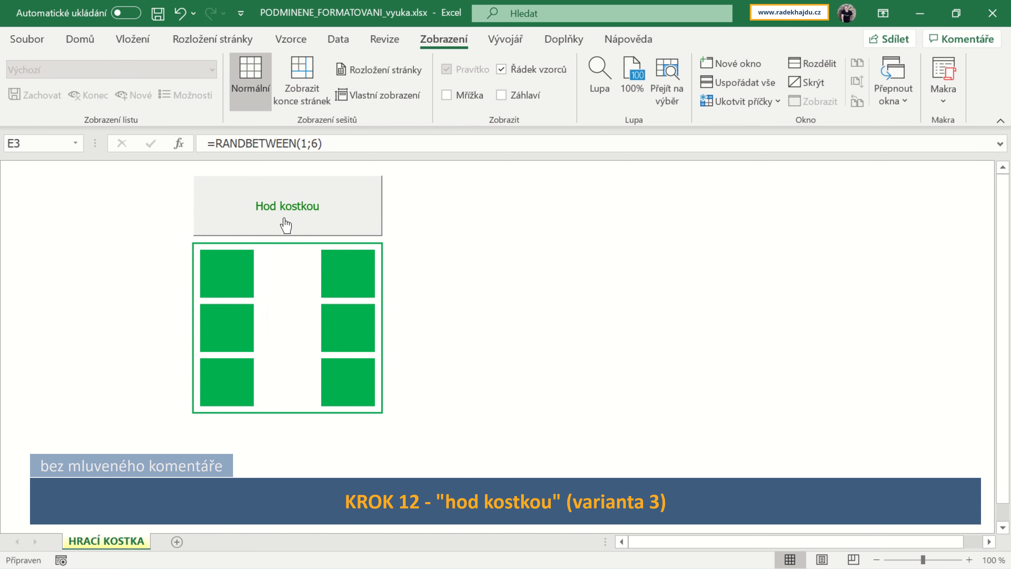
pyautogui.click(286, 225)
pyautogui.click(285, 225)
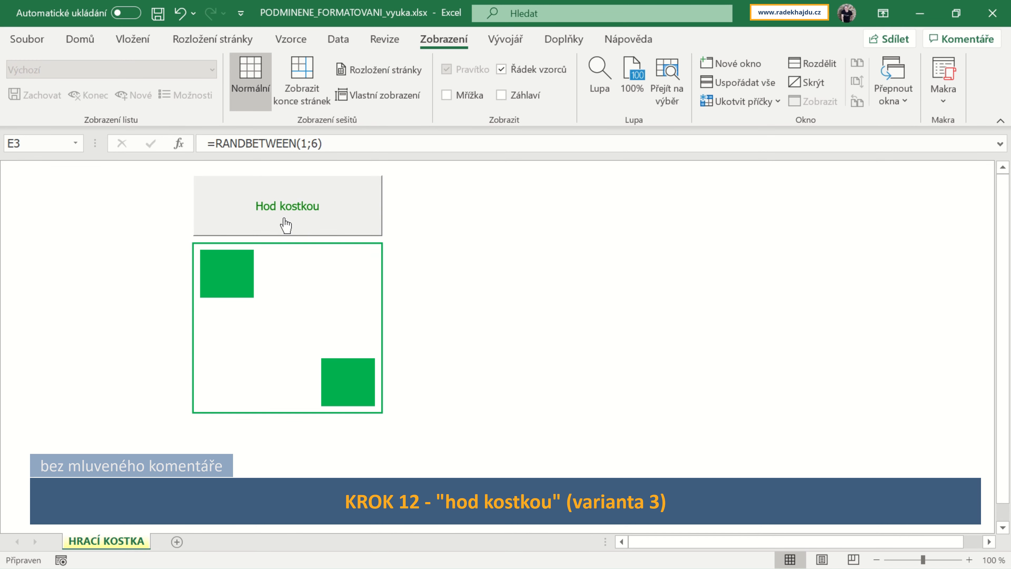
pyautogui.click(285, 225)
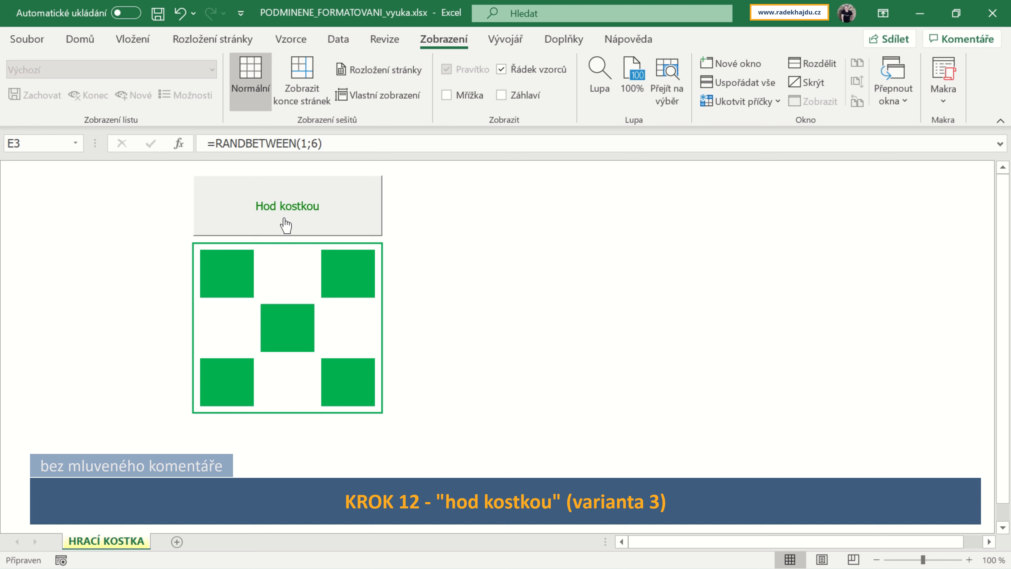